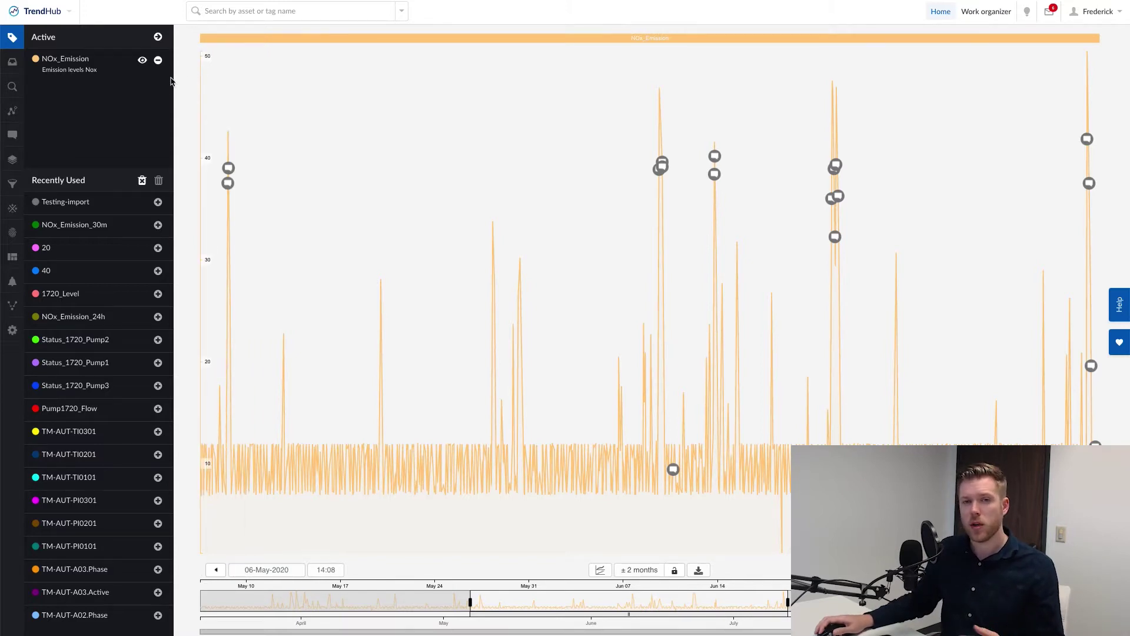
Step: Start a new formula tag in the tag builder with the formula 1 and the name TT-Import-Placeholder
left_click(12, 208)
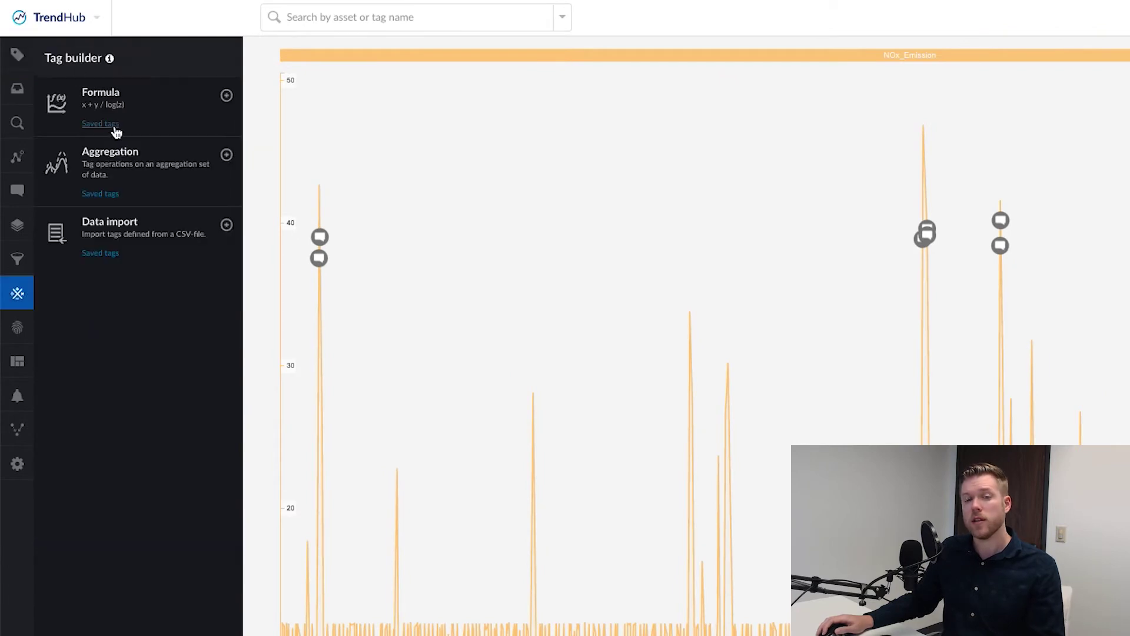
left_click(149, 123)
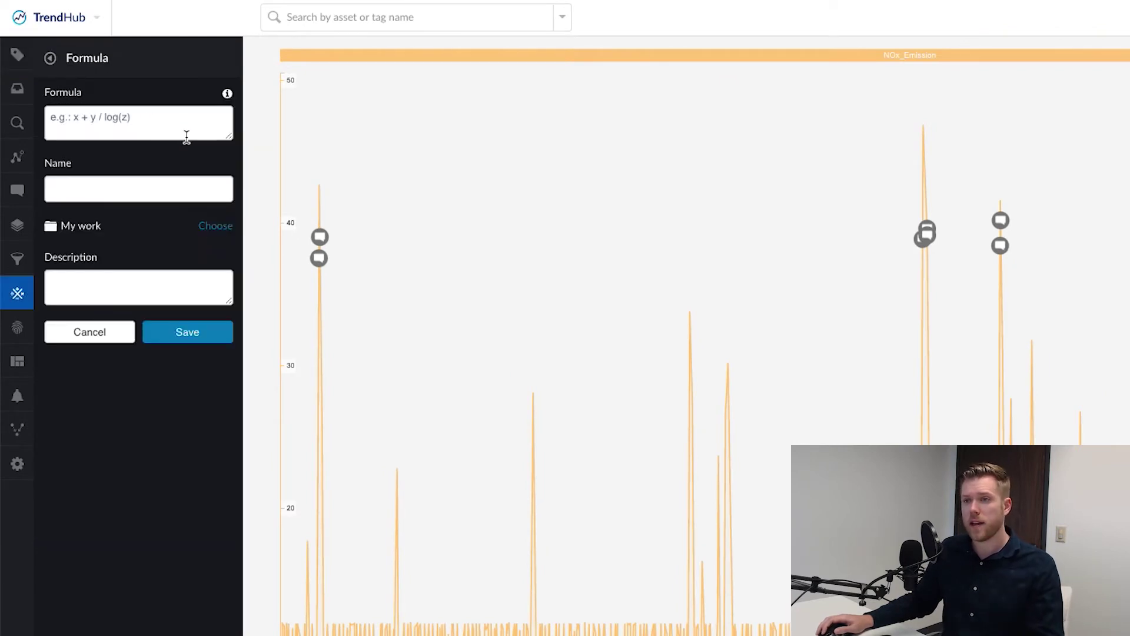
left_click(144, 120)
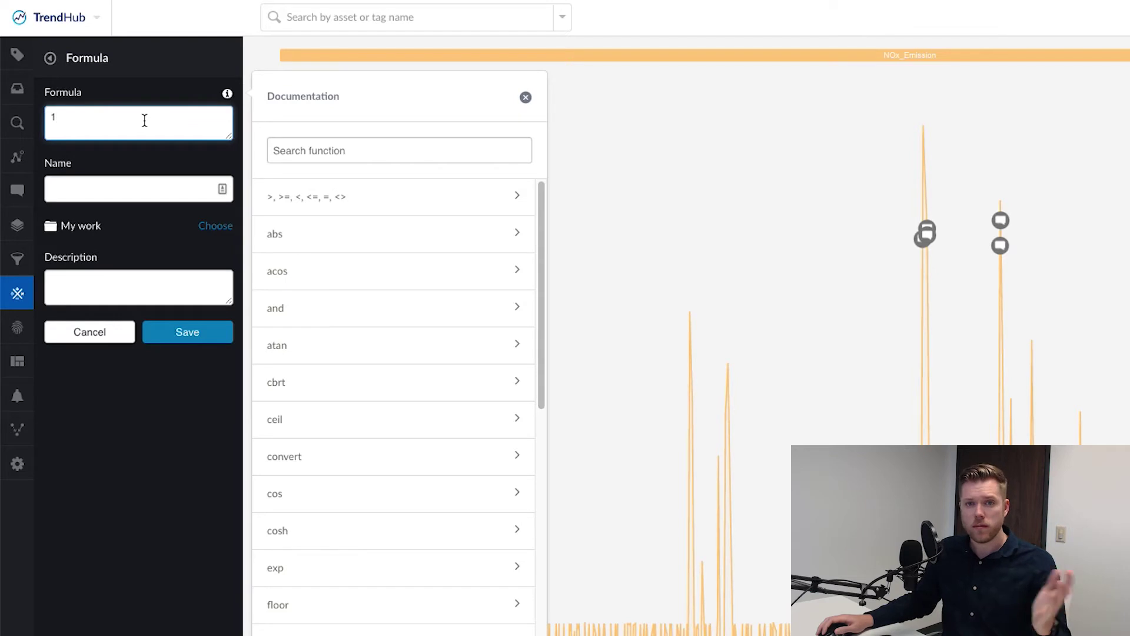
left_click(133, 191)
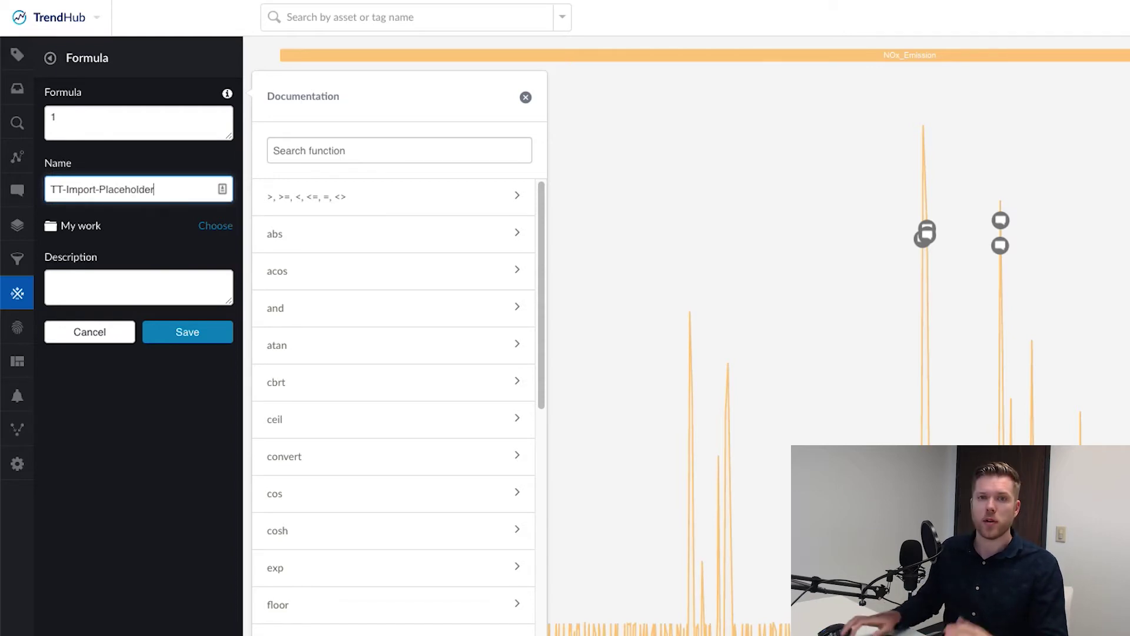
Step: Describe the tag as "[FM] This is a placeholder tag for emission context data imported through CSV" and save it
left_click(152, 271)
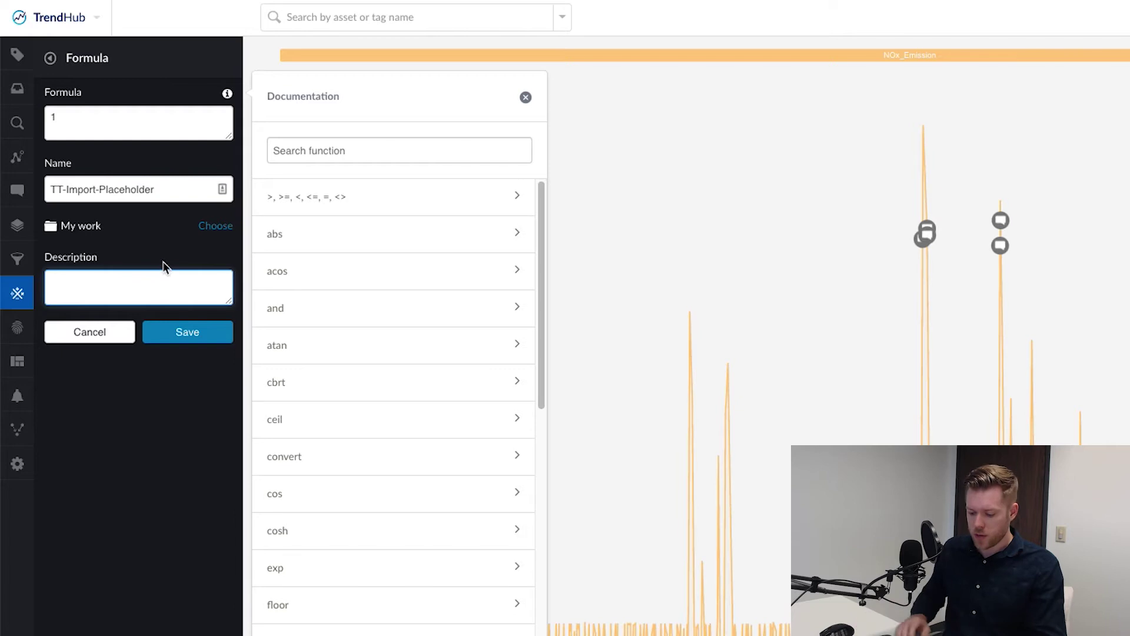
type("[F")
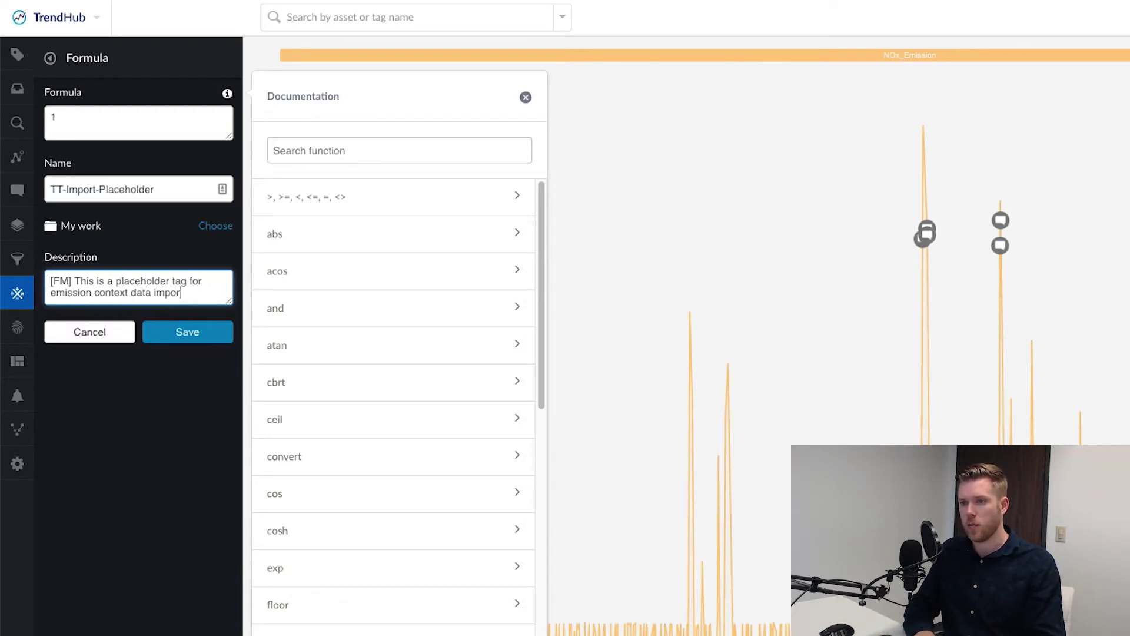
type("gh CSV")
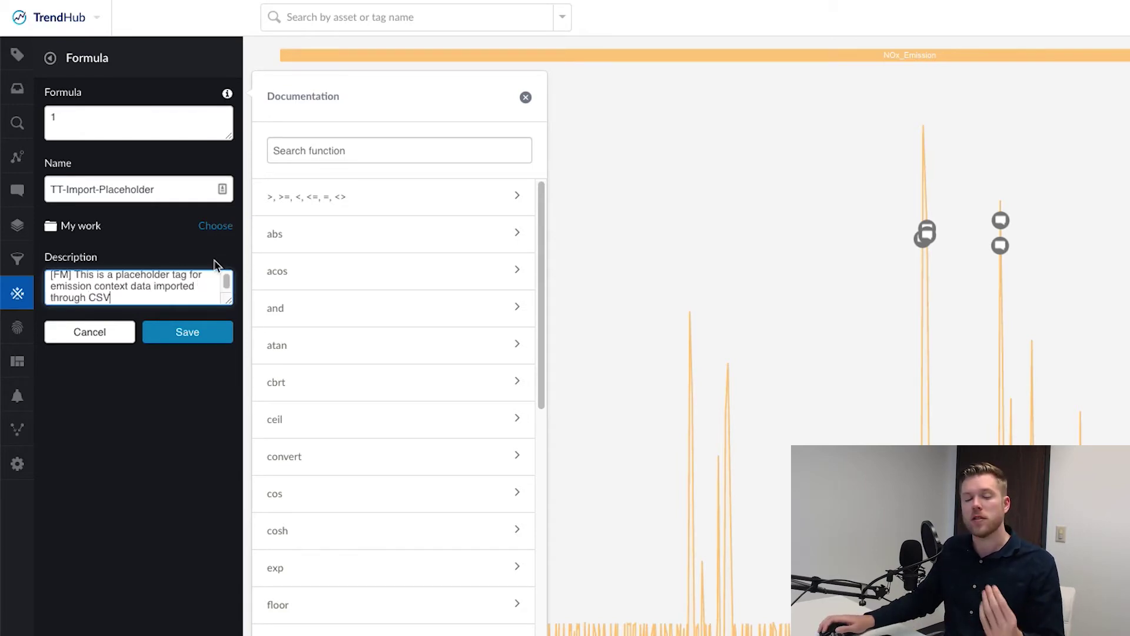
left_click(207, 333)
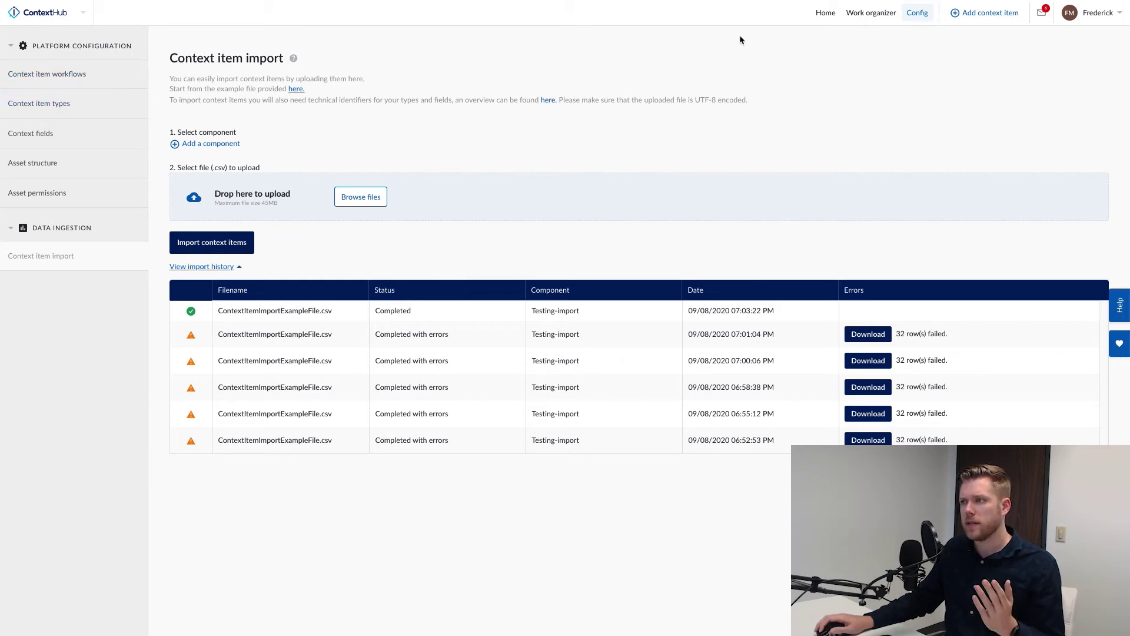
Step: In ContextHub, open the Last 7 day 24h Emission Events view and look through its listed events
left_click(825, 12)
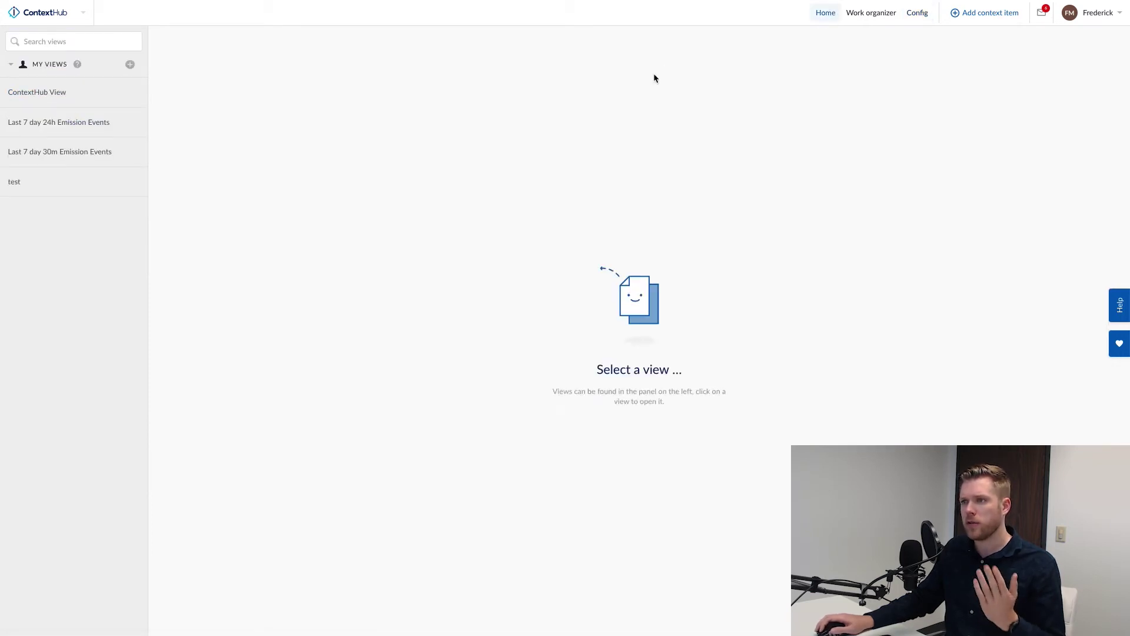
left_click(63, 124)
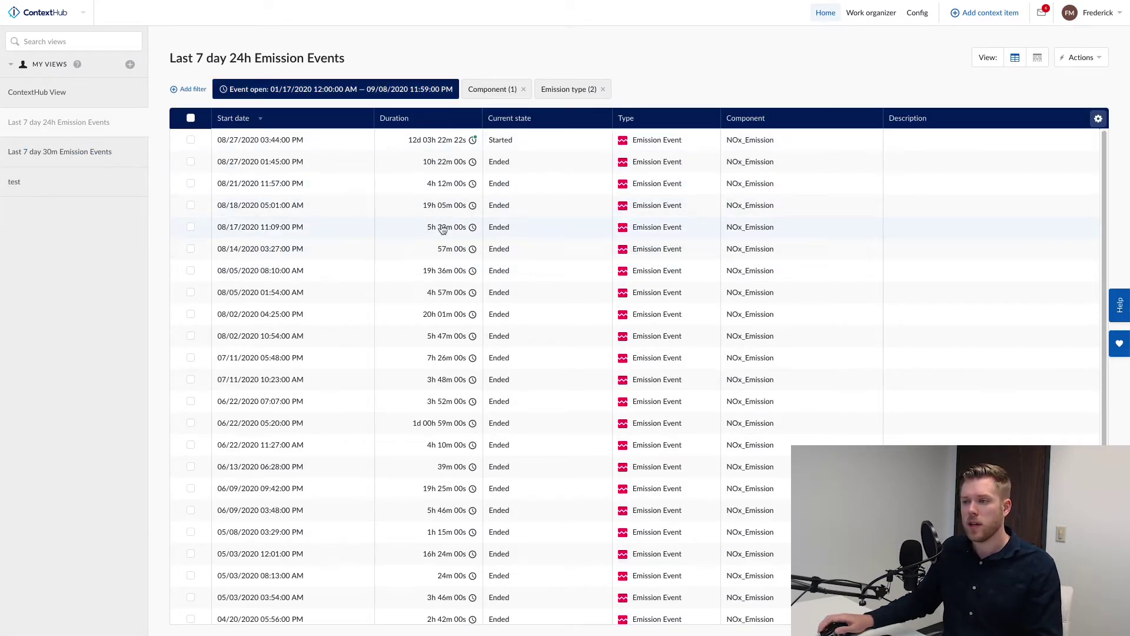
scroll(483, 254, "down", 4)
scroll(499, 267, "up", 4)
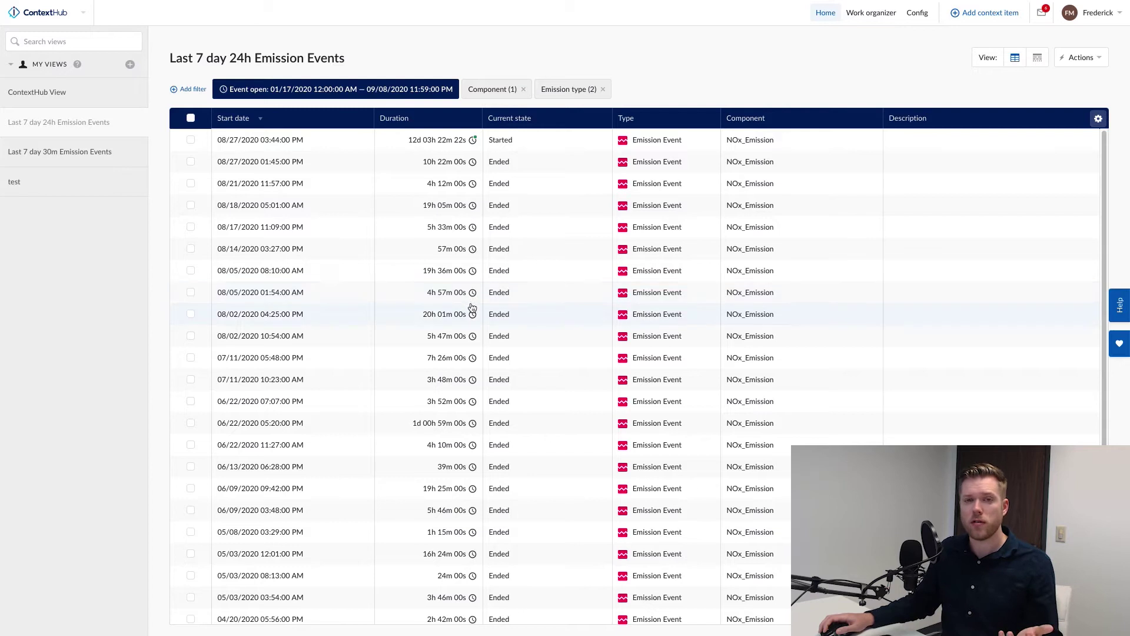
Step: Export the emission events view as a CSV file with the America/Chicago timezone and download the finished export
left_click(1087, 66)
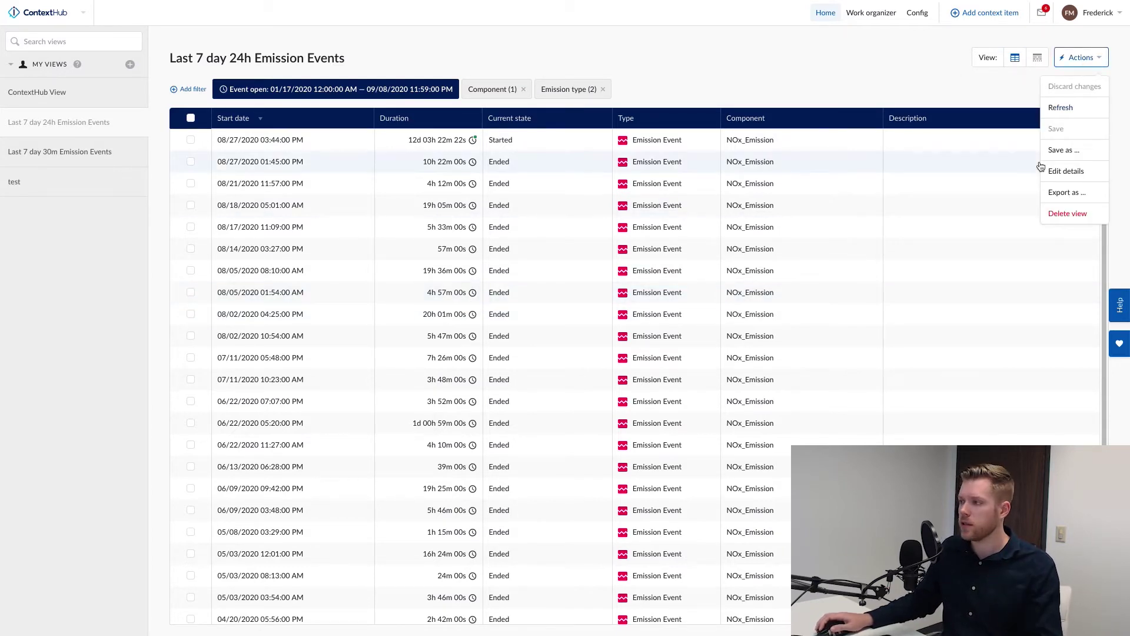
left_click(1072, 196)
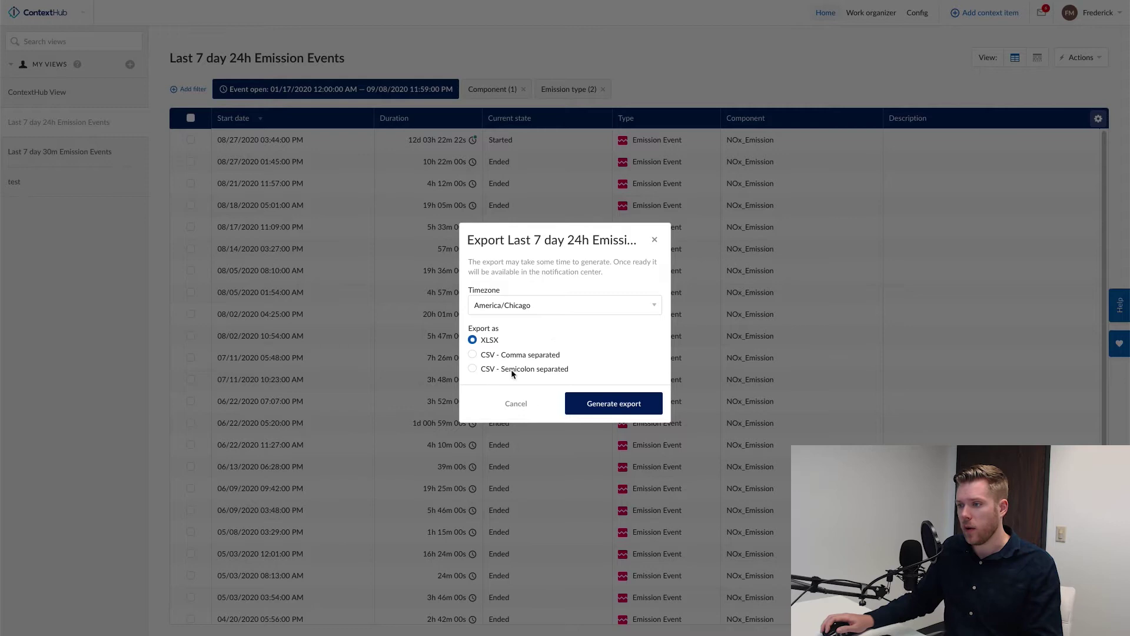
left_click(615, 404)
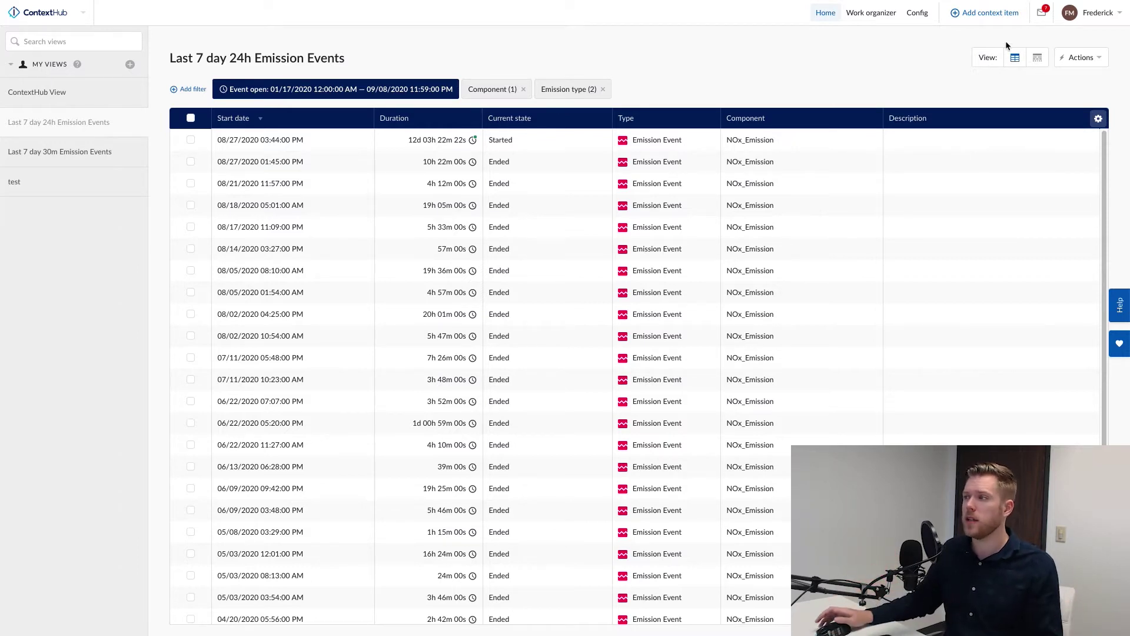
left_click(1042, 15)
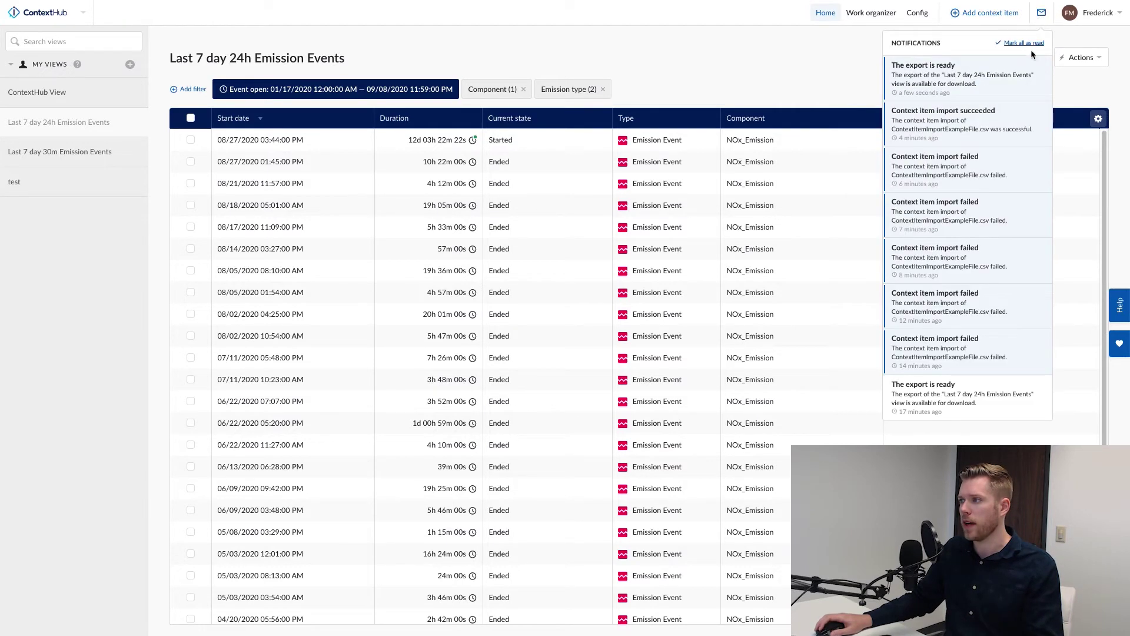
left_click(954, 72)
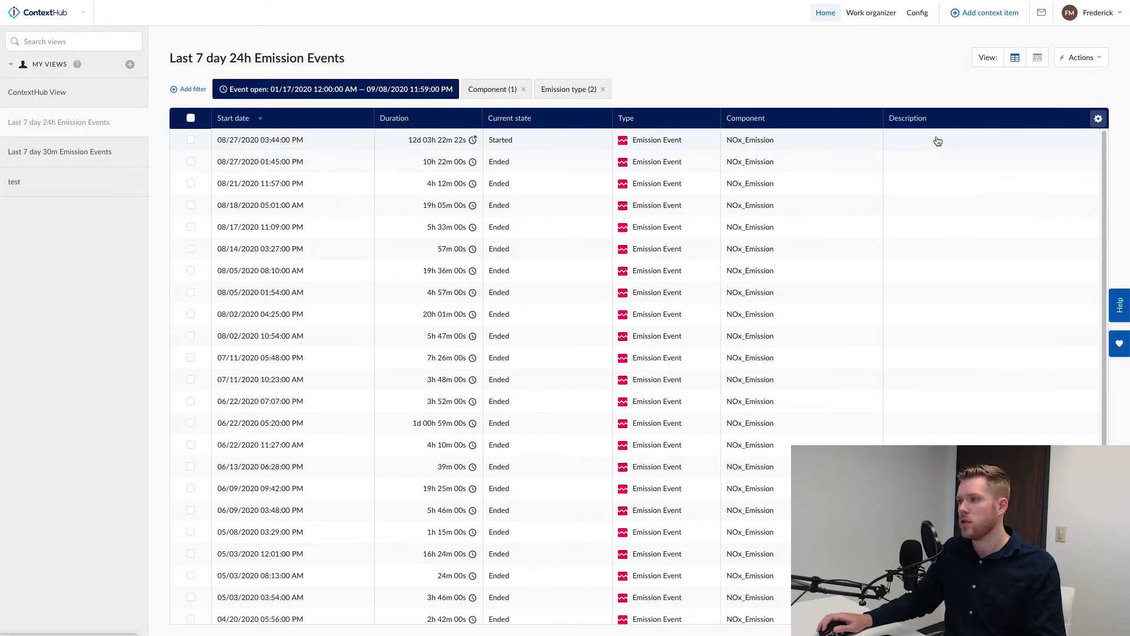
Step: Open the downloaded export in Excel and widen the Components name, Created by, Description and Start event date columns
left_click(121, 631)
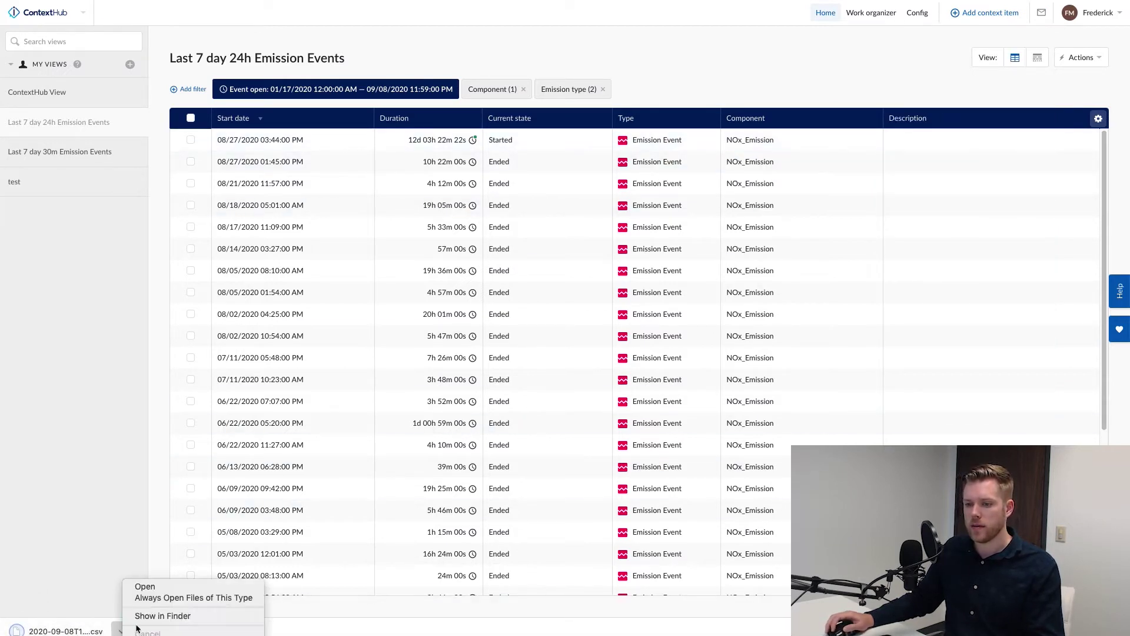
left_click(66, 507)
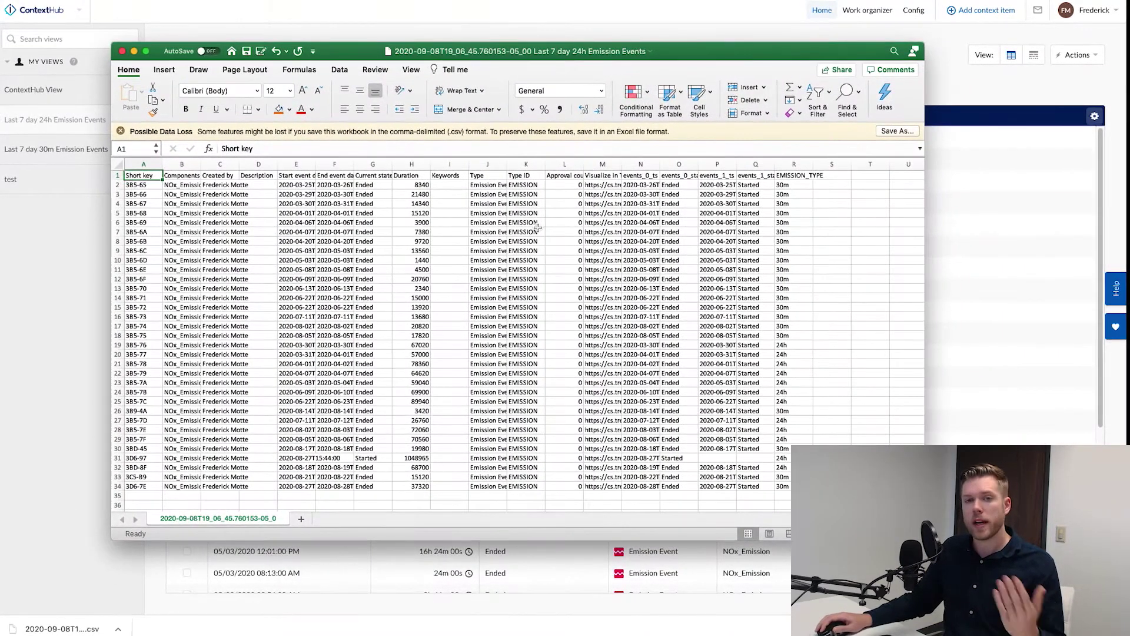
left_click_drag(162, 158, 335, 166)
double_click(376, 163)
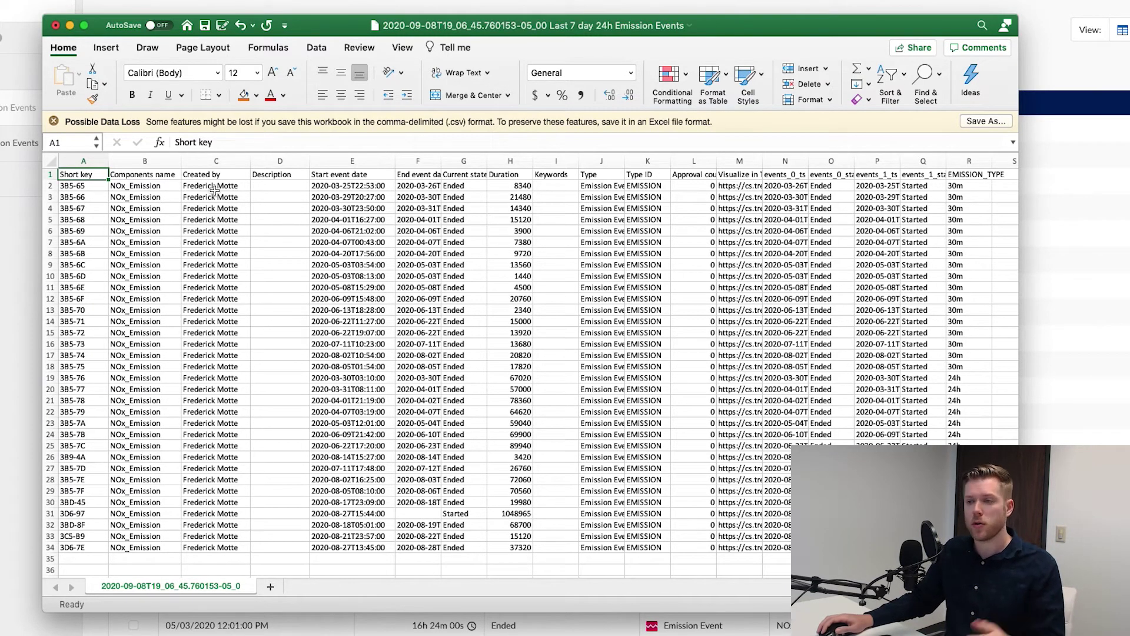
Step: Examine the export's creator, current state, start event date and EMISSION_TYPE values, and minimize the workbook
left_click_drag(214, 190, 217, 286)
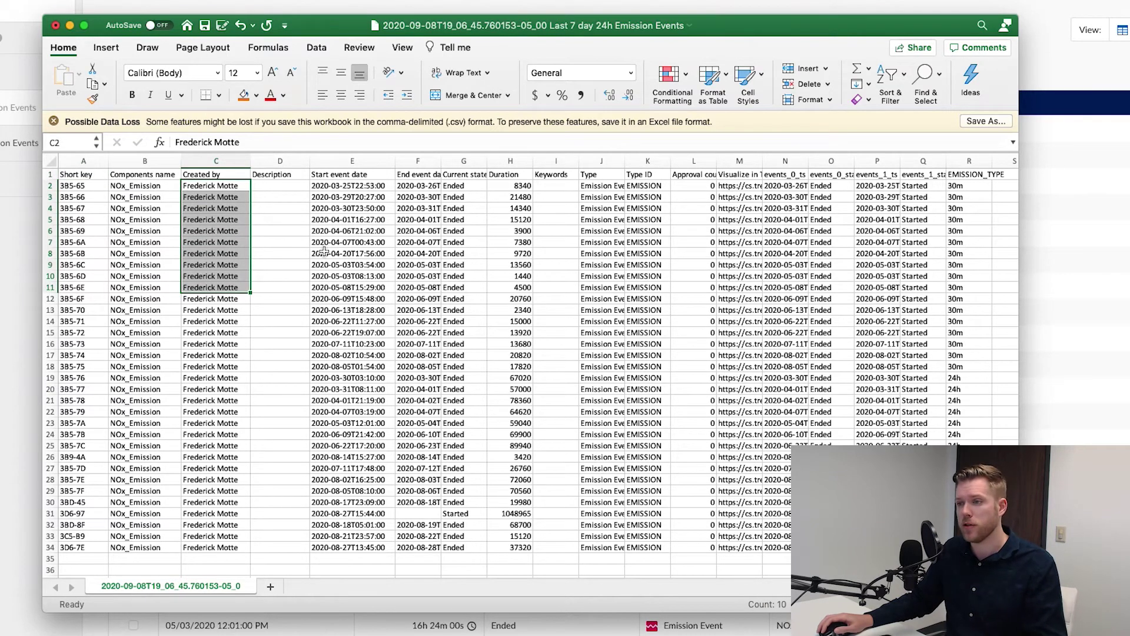
left_click(477, 253)
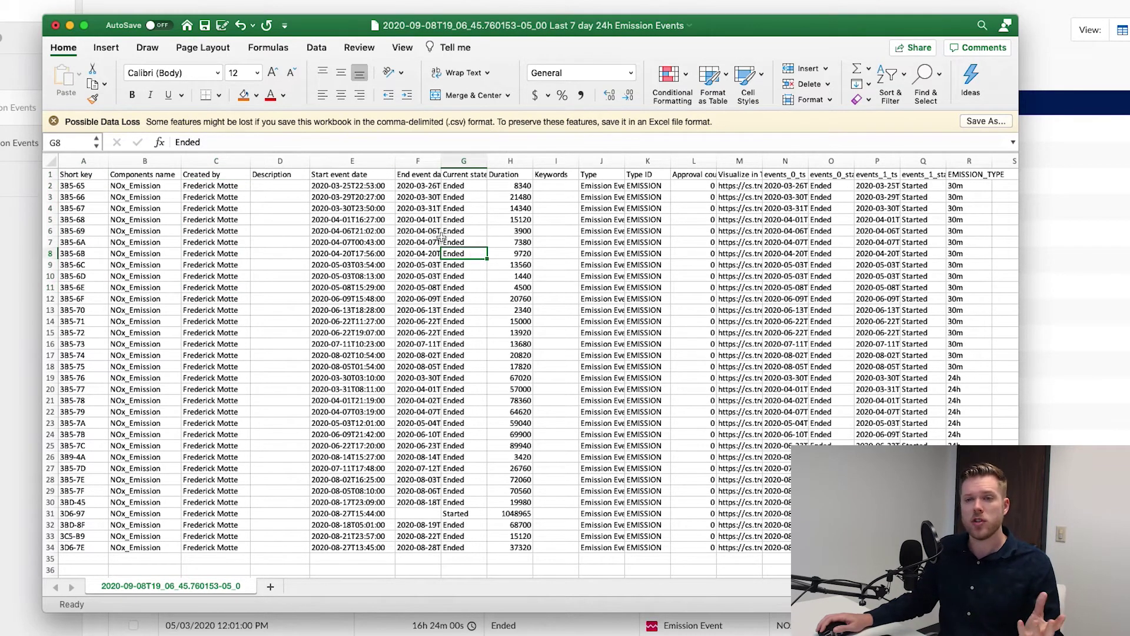
left_click(373, 186)
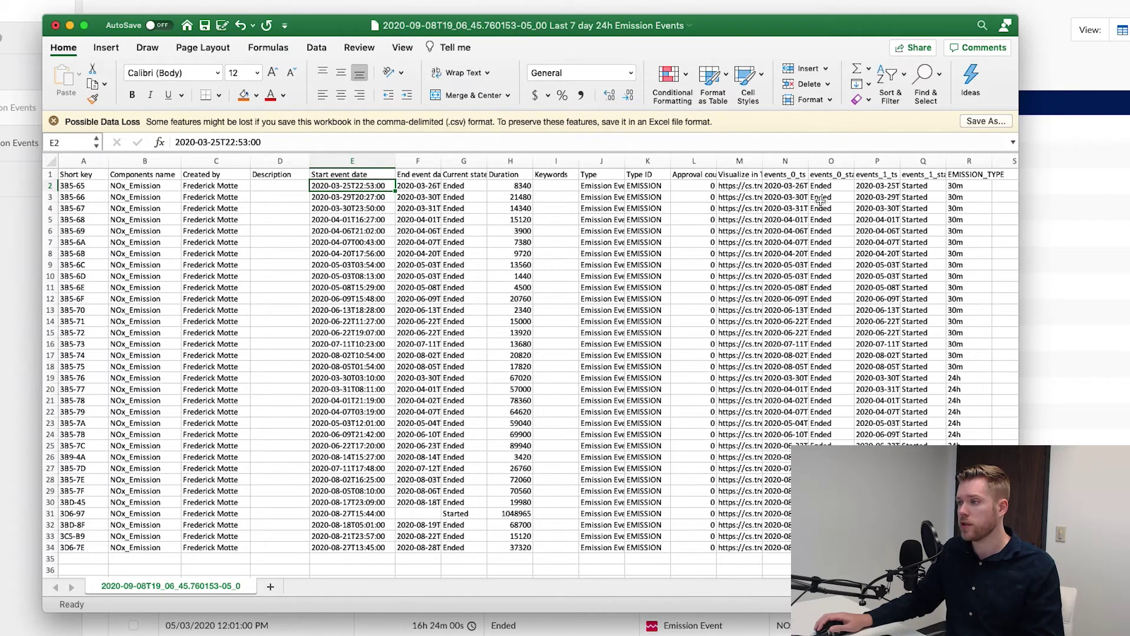
left_click(960, 197)
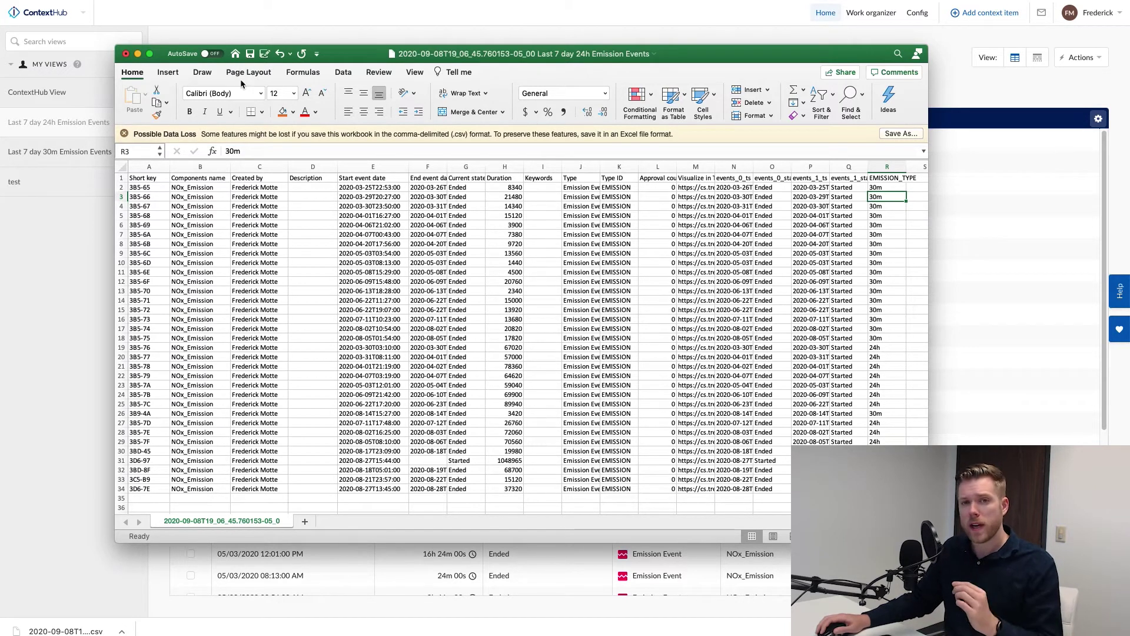
left_click(137, 54)
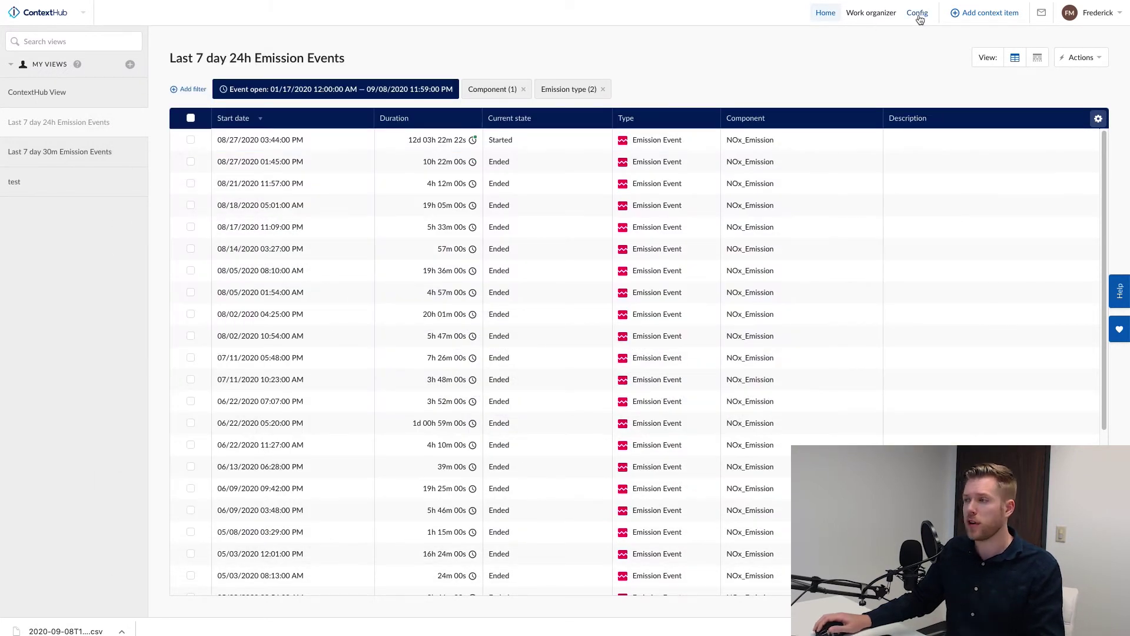
Step: In ContextHub's configuration, go to Context item import, download the provided example file and open it in Excel
left_click(919, 15)
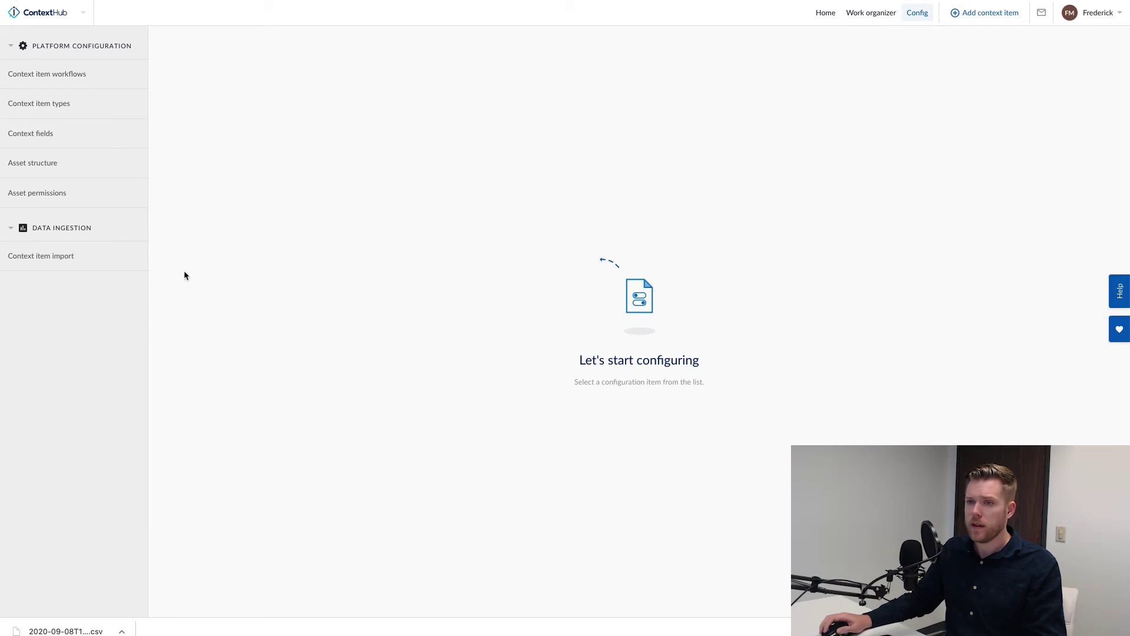
left_click(53, 256)
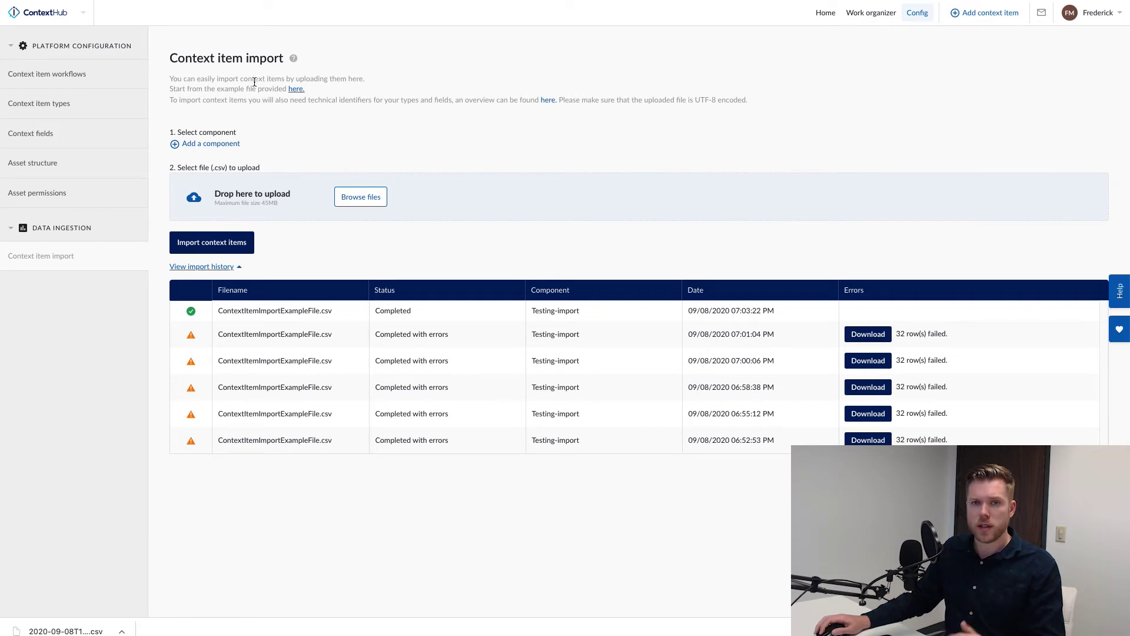
left_click(295, 89)
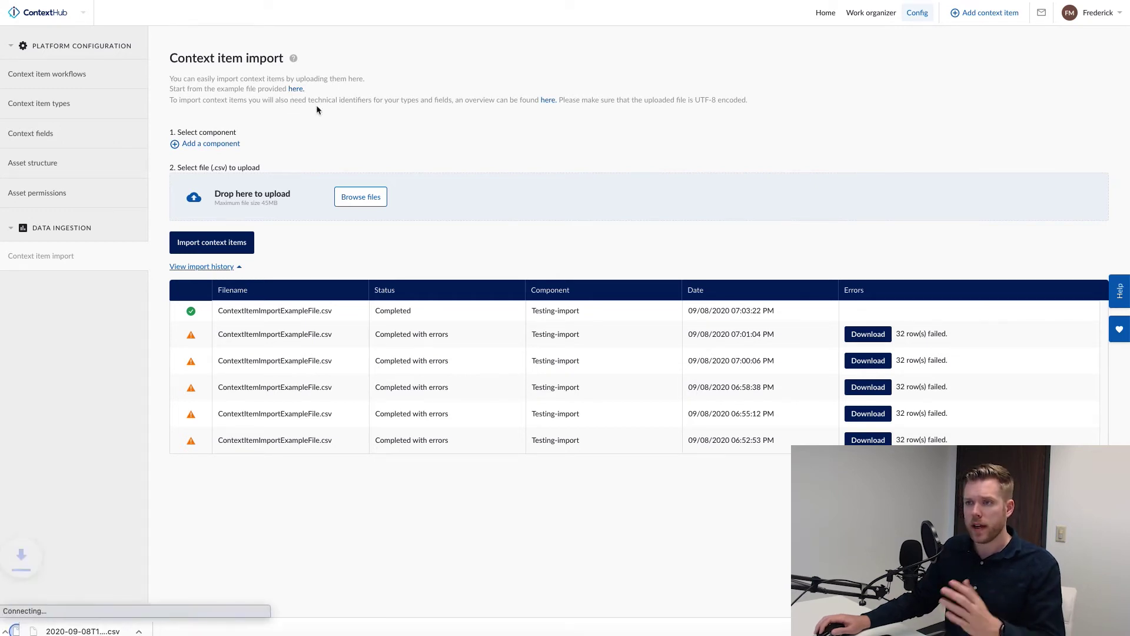
left_click(121, 631)
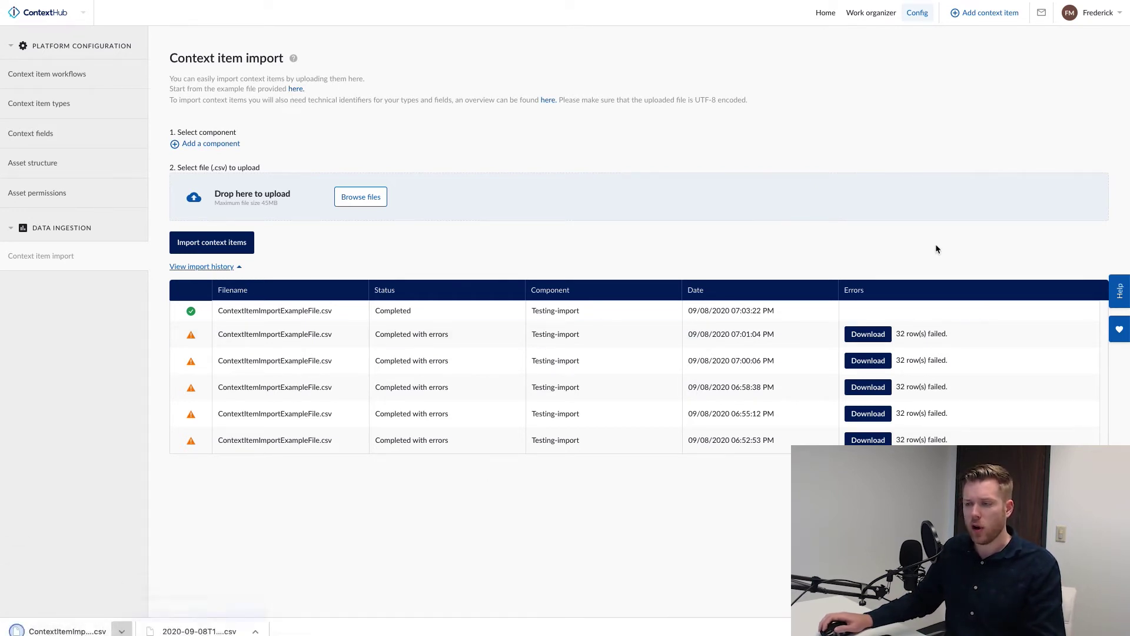
left_click(177, 618)
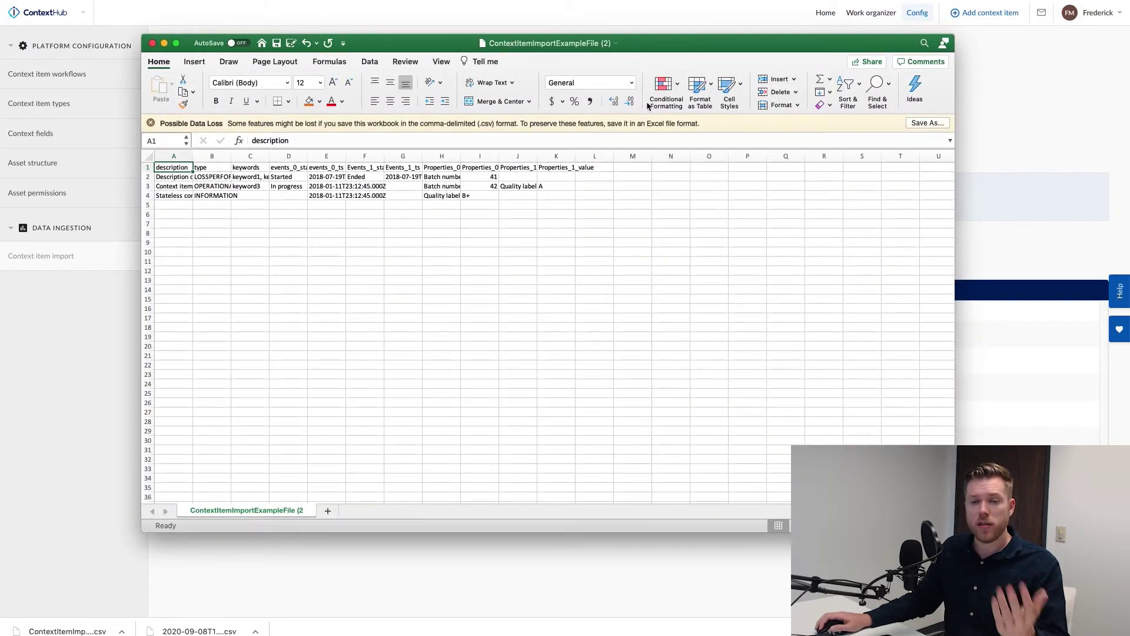
Step: Widen the description, type and keywords columns of the example file to fit their contents
double_click(193, 156)
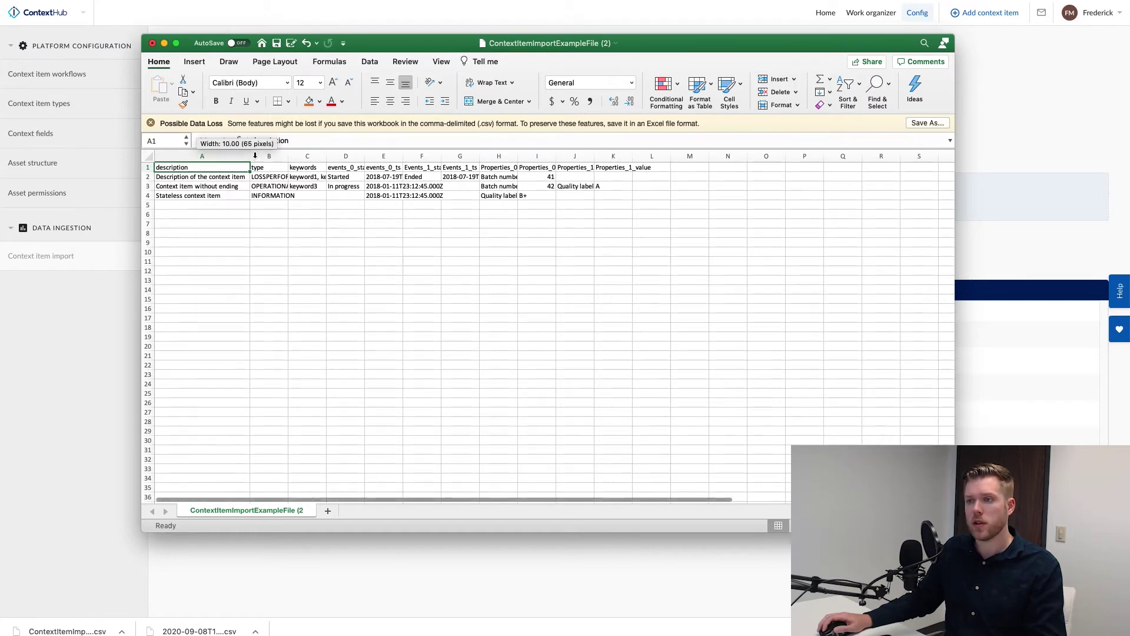
left_click(293, 152)
double_click(288, 154)
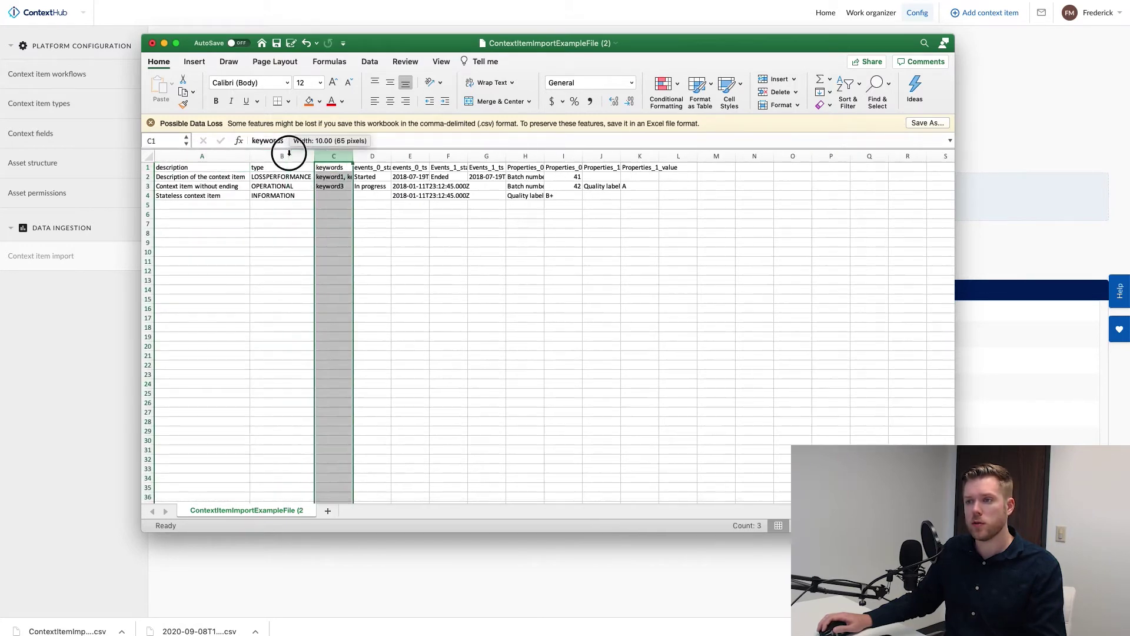
left_click(353, 155)
double_click(353, 155)
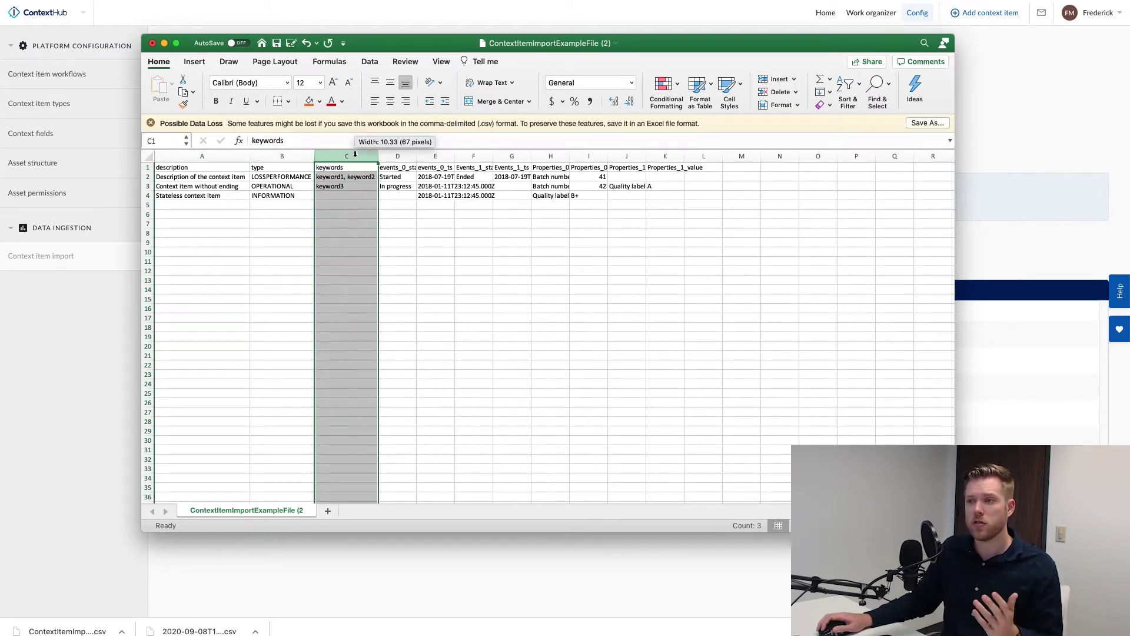
left_click(425, 316)
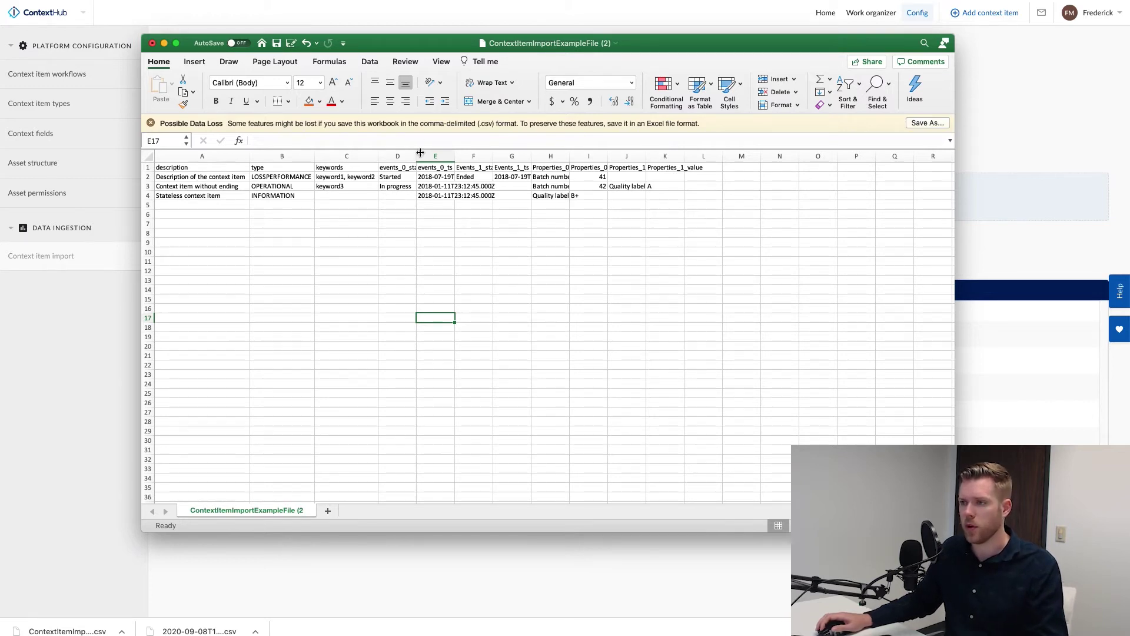
Step: Widen the events_0_state, events_0_ts and Events_1_state columns of the example file and minimize the workbook
left_click_drag(421, 153, 626, 154)
left_click_drag(535, 155, 564, 154)
left_click(610, 242)
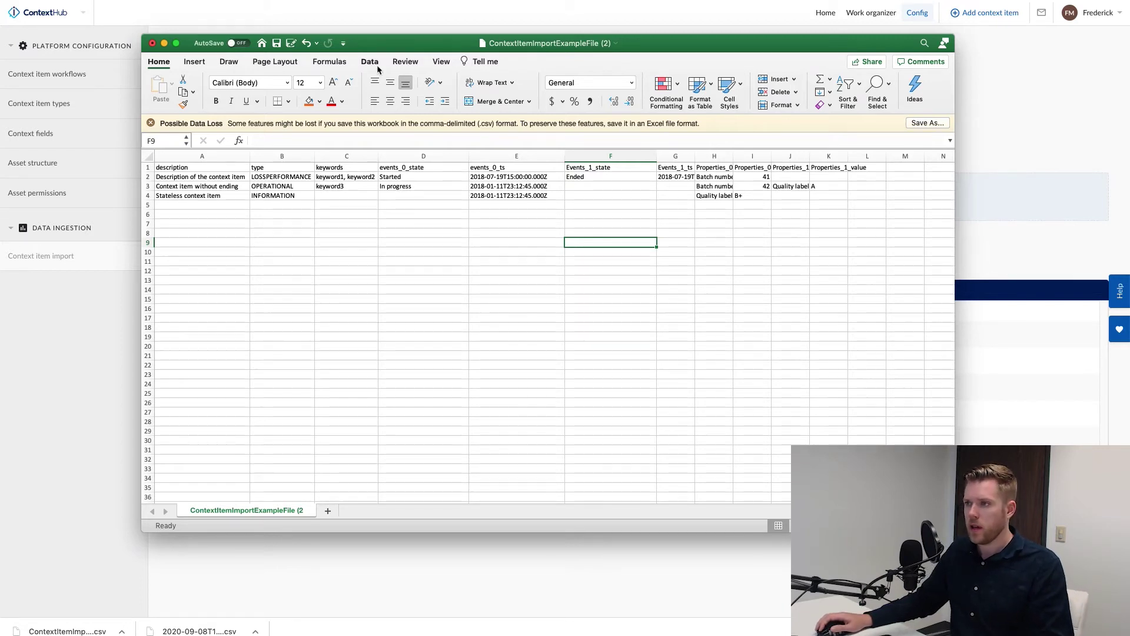
left_click(165, 43)
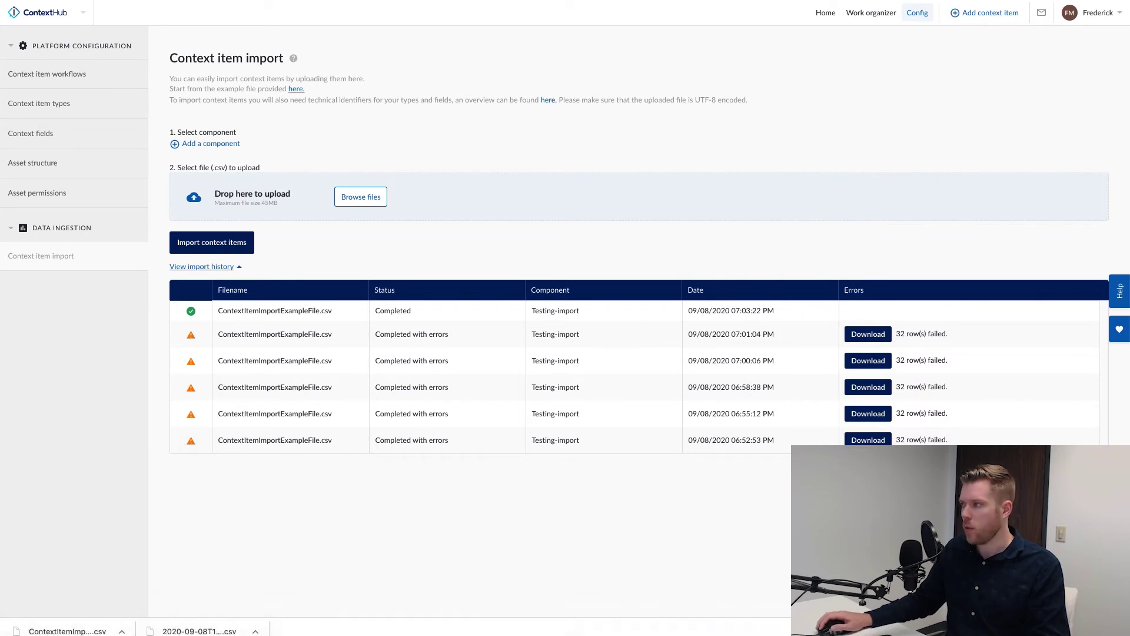
Step: Open the filled example file in Excel, widen its description column and examine the description, keywords and type columns
left_click(67, 632)
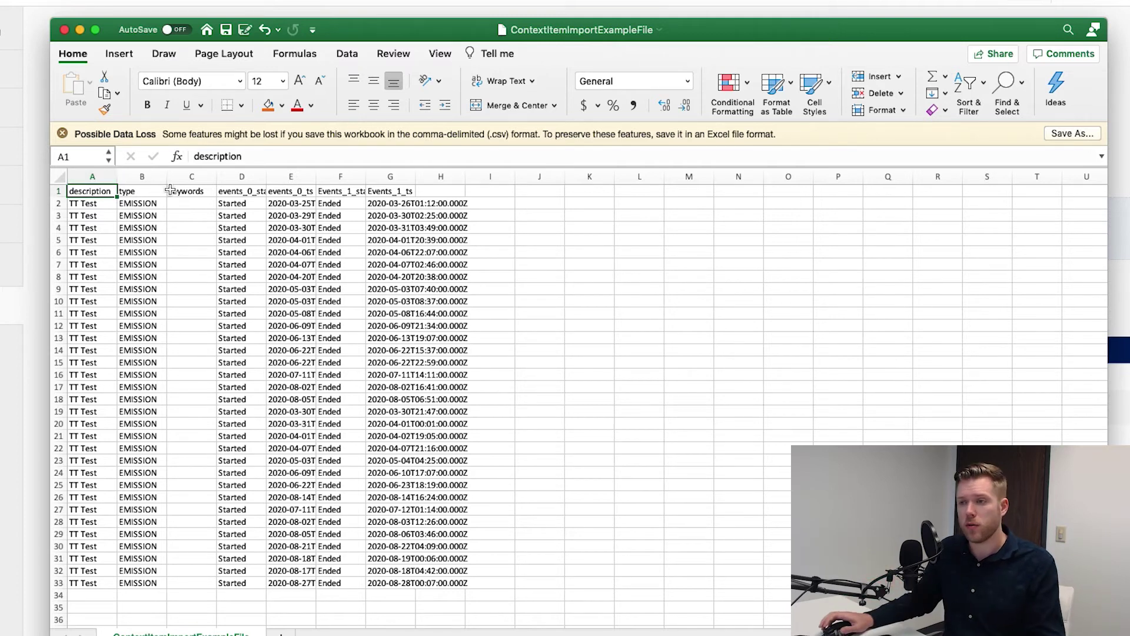
left_click_drag(118, 174, 171, 175)
left_click_drag(106, 203, 116, 228)
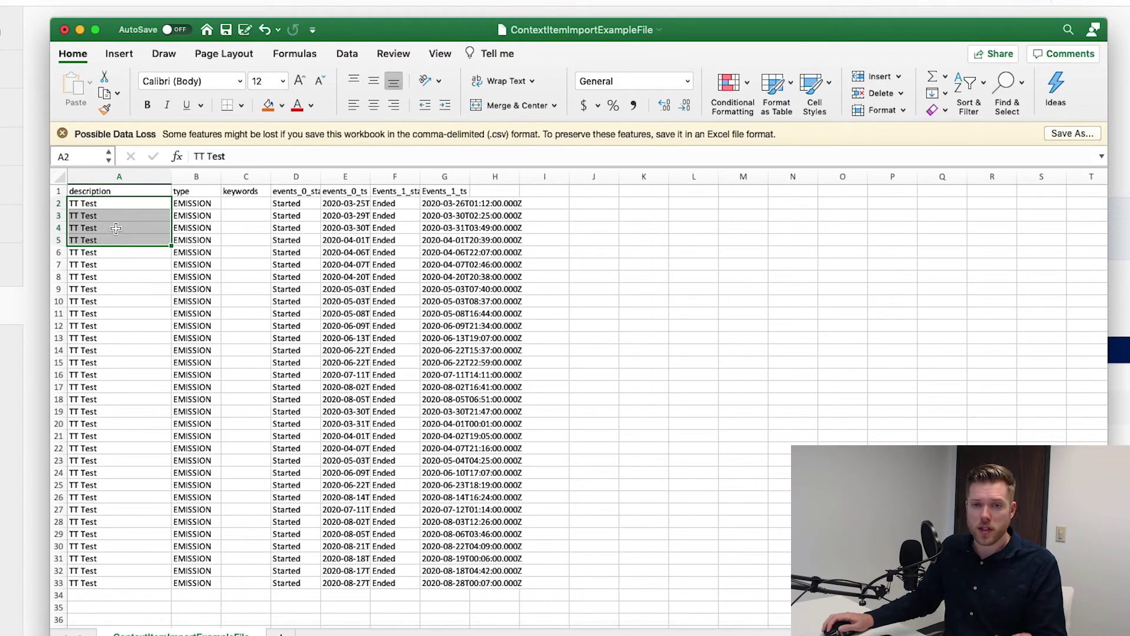
left_click_drag(215, 176, 236, 176)
left_click(236, 176)
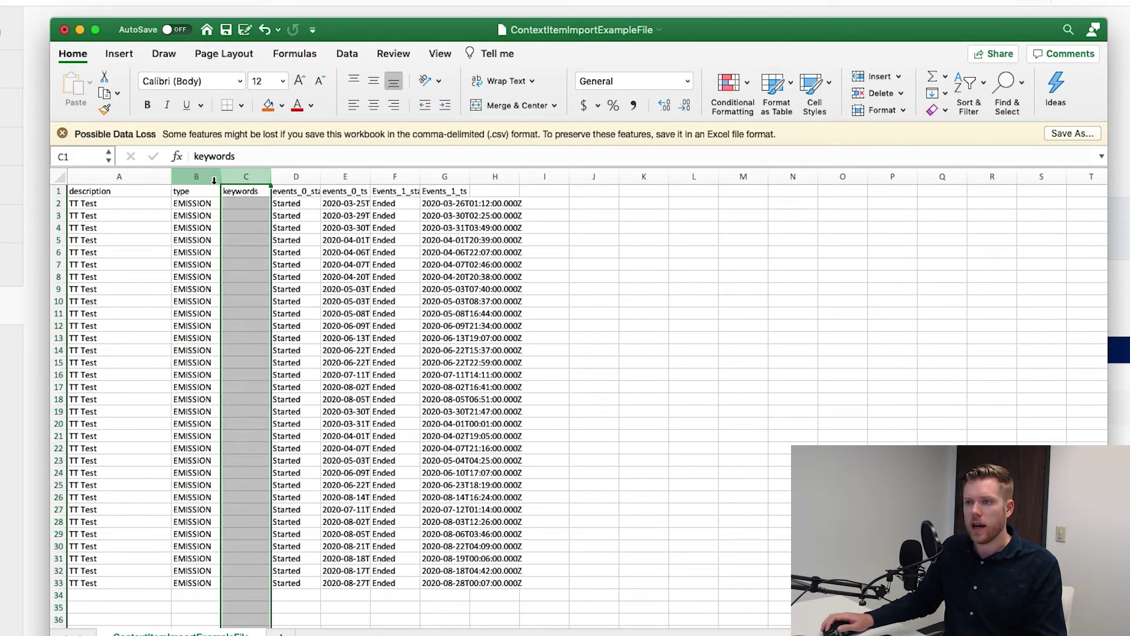
left_click(197, 208)
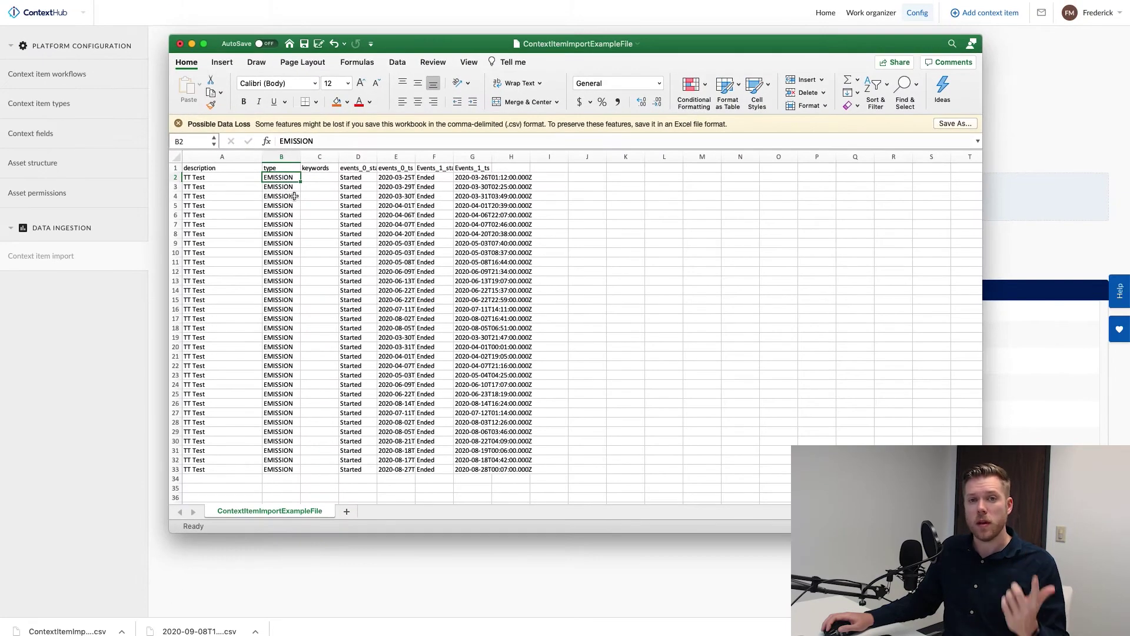
left_click(114, 358)
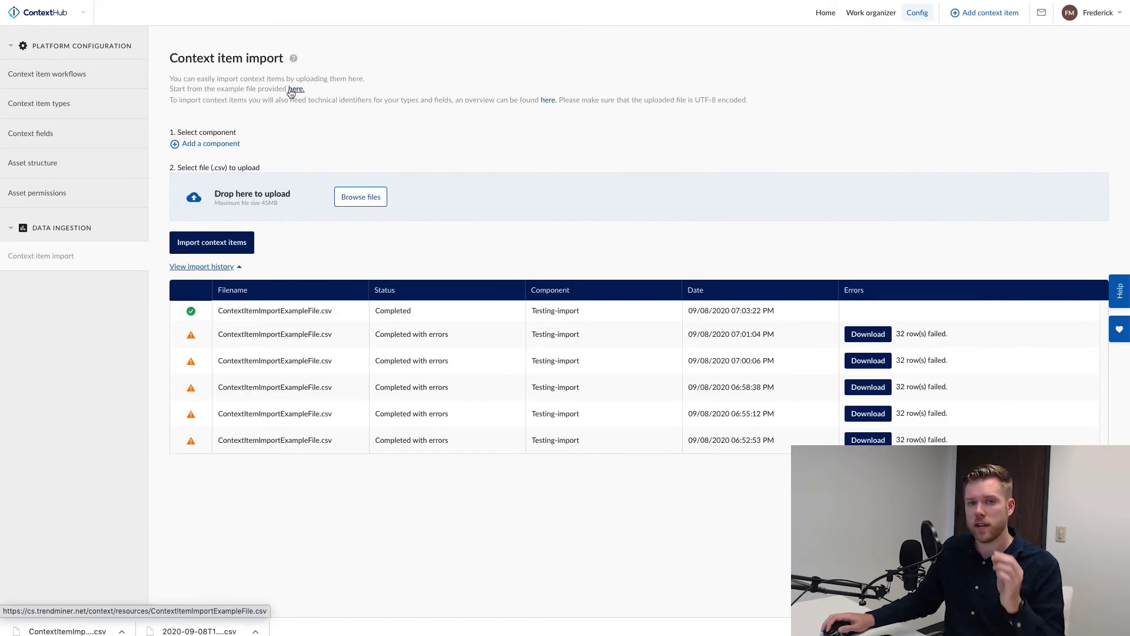
Step: Open ContextHub's overview of technical identifiers, search it for "emission" and examine the Emission Event type's identifier
left_click(547, 100)
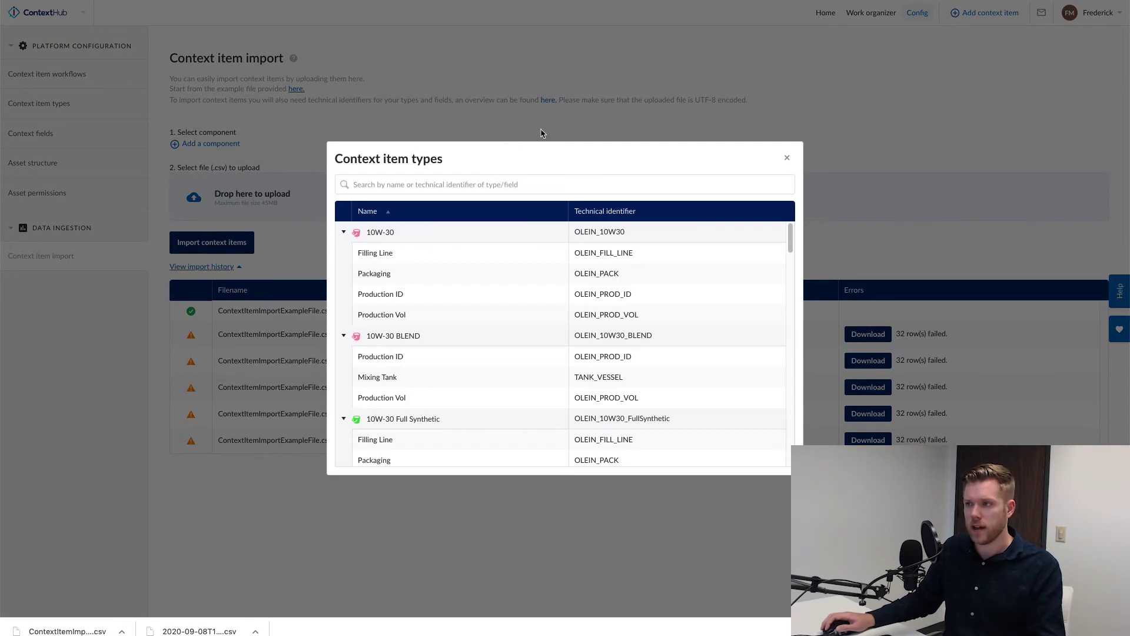
left_click(789, 158)
left_click_drag(293, 103, 496, 107)
left_click(504, 156)
left_click(548, 100)
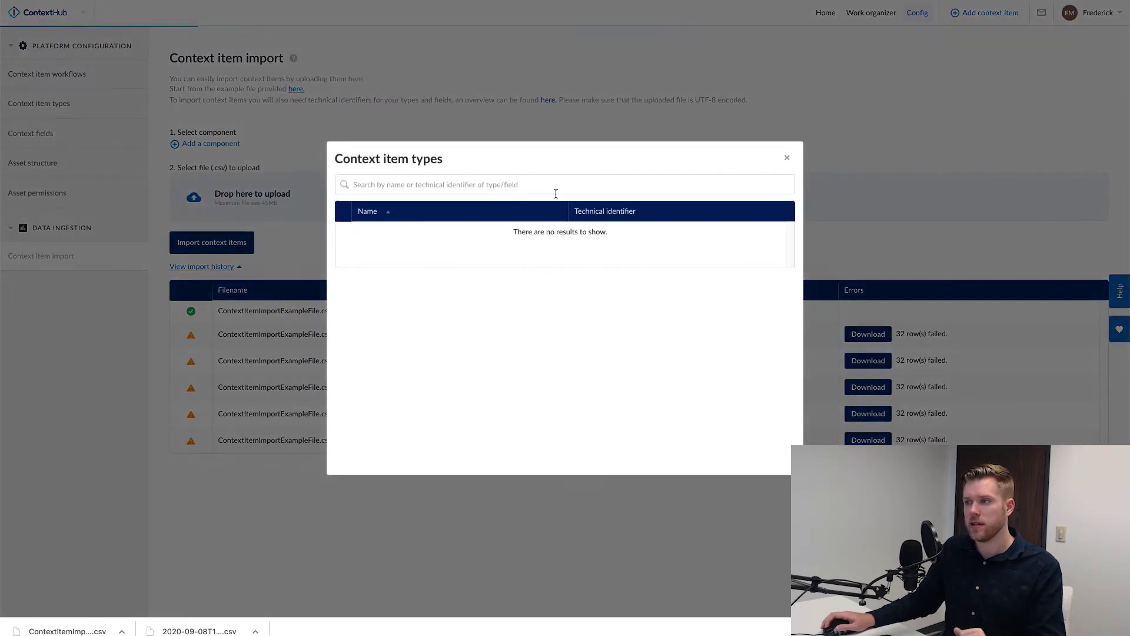
left_click(450, 181)
type("emission")
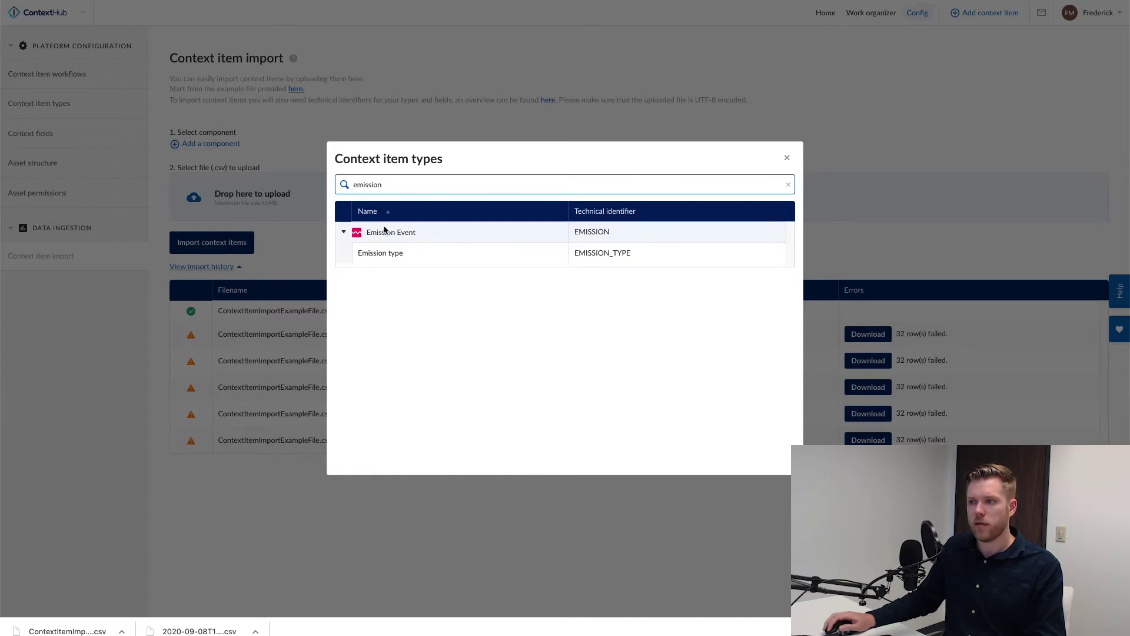
left_click_drag(577, 231, 618, 236)
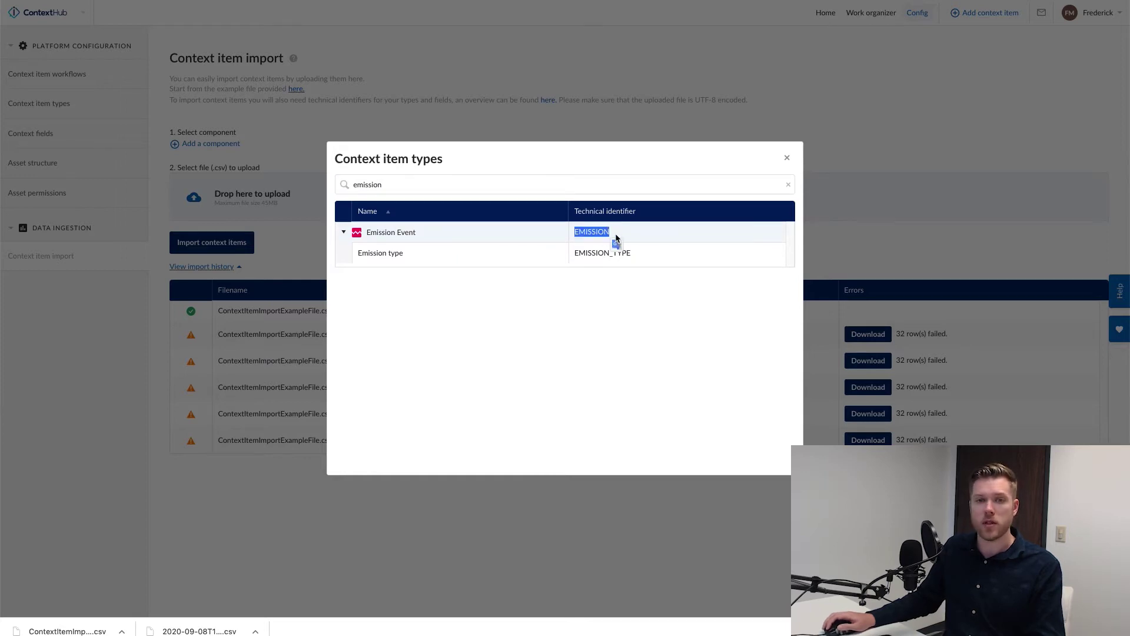
left_click(786, 161)
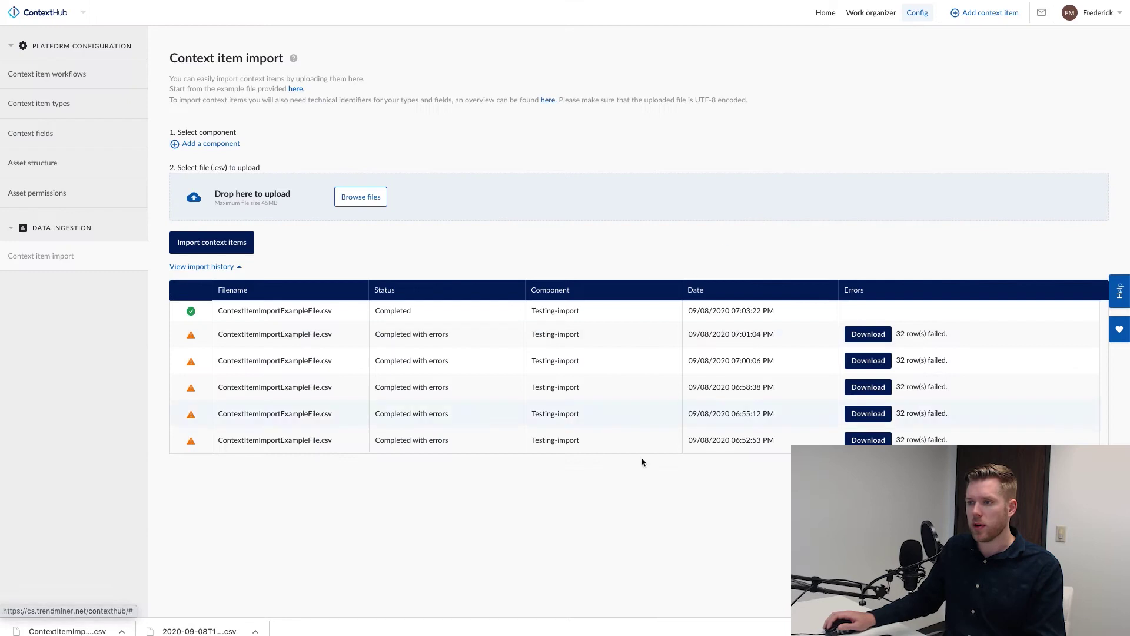
Step: Return to the example workbook in Excel and examine the entries in its type column
mouse_move(446, 625)
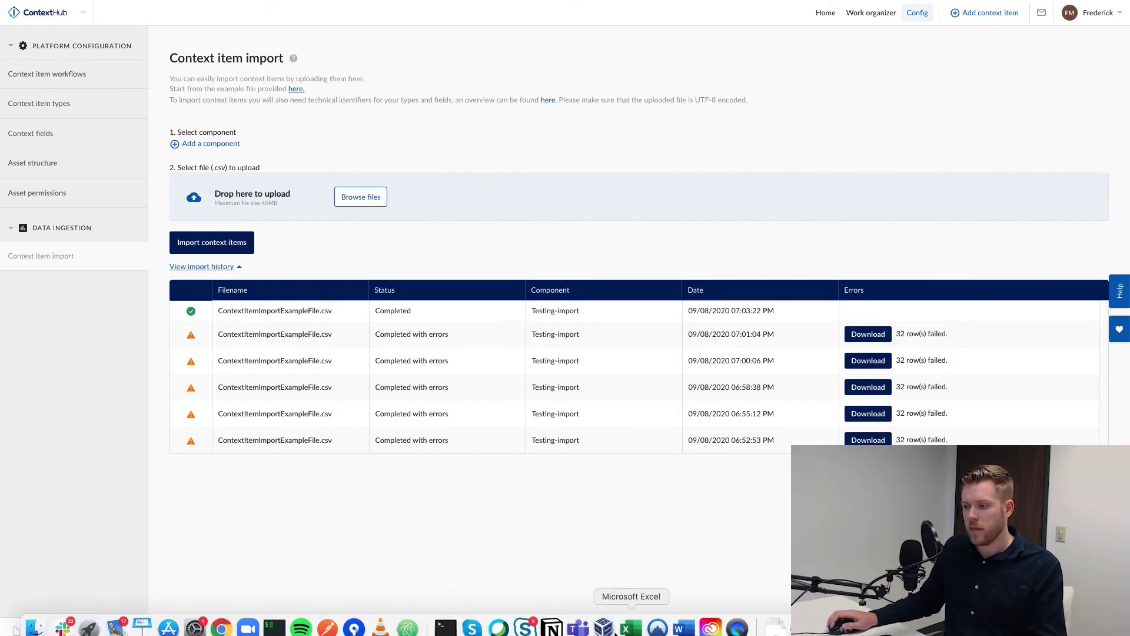
left_click(632, 627)
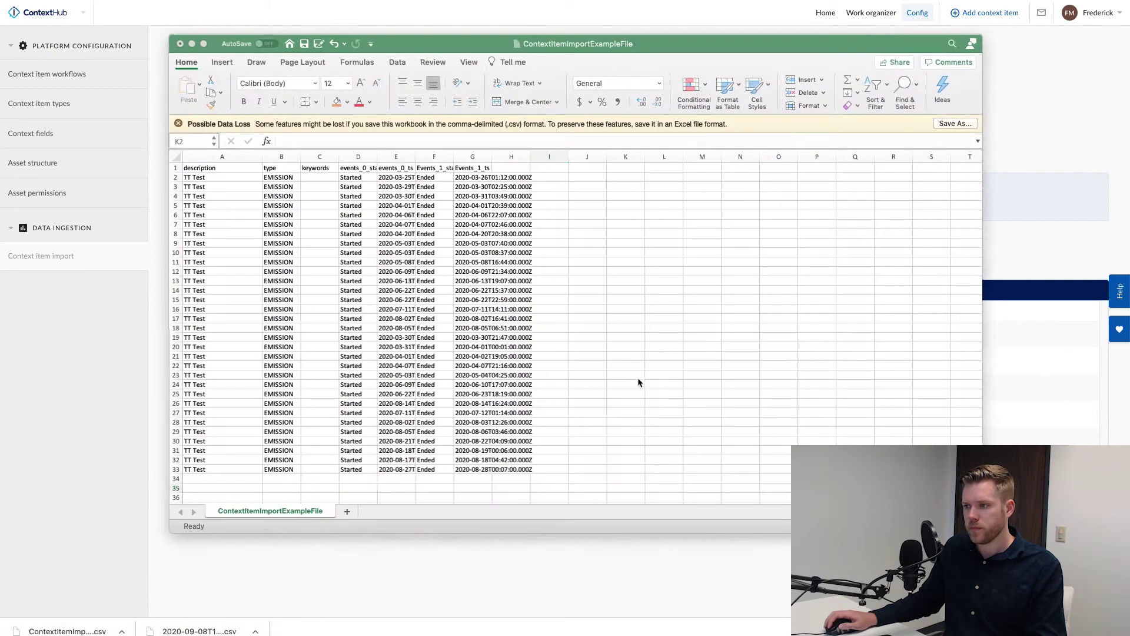
left_click_drag(272, 177, 272, 324)
left_click(280, 281)
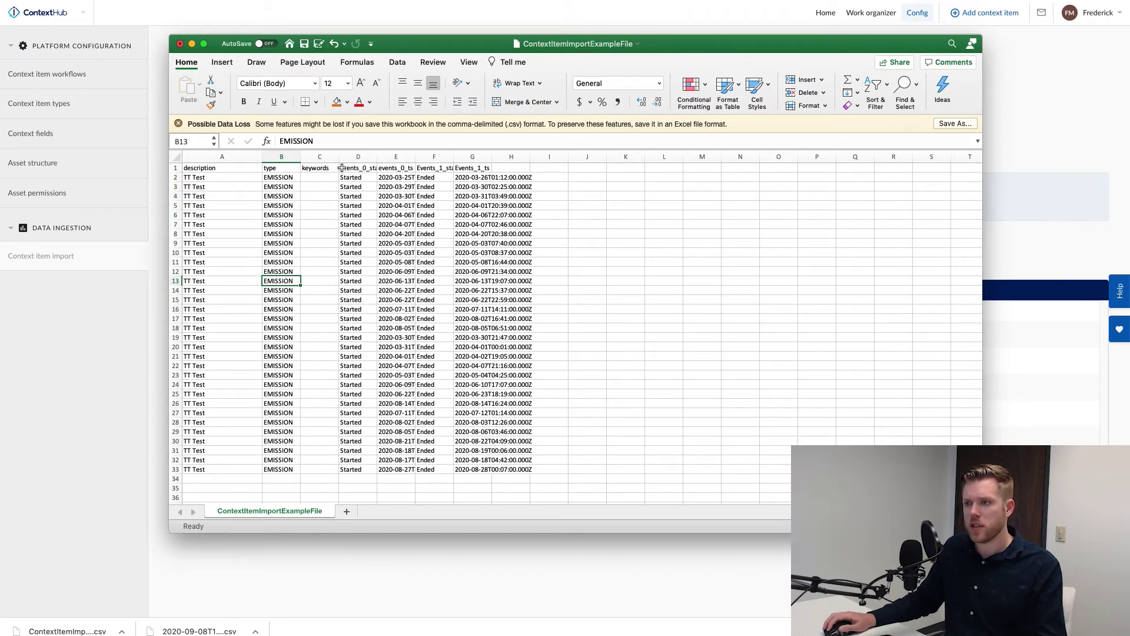
Step: Widen the events_0_state, events_0_ts and Events_1_state columns, check the event states and timestamps, and minimize the workbook
left_click_drag(377, 155, 514, 154)
left_click(381, 201)
left_click(427, 205)
left_click(533, 205)
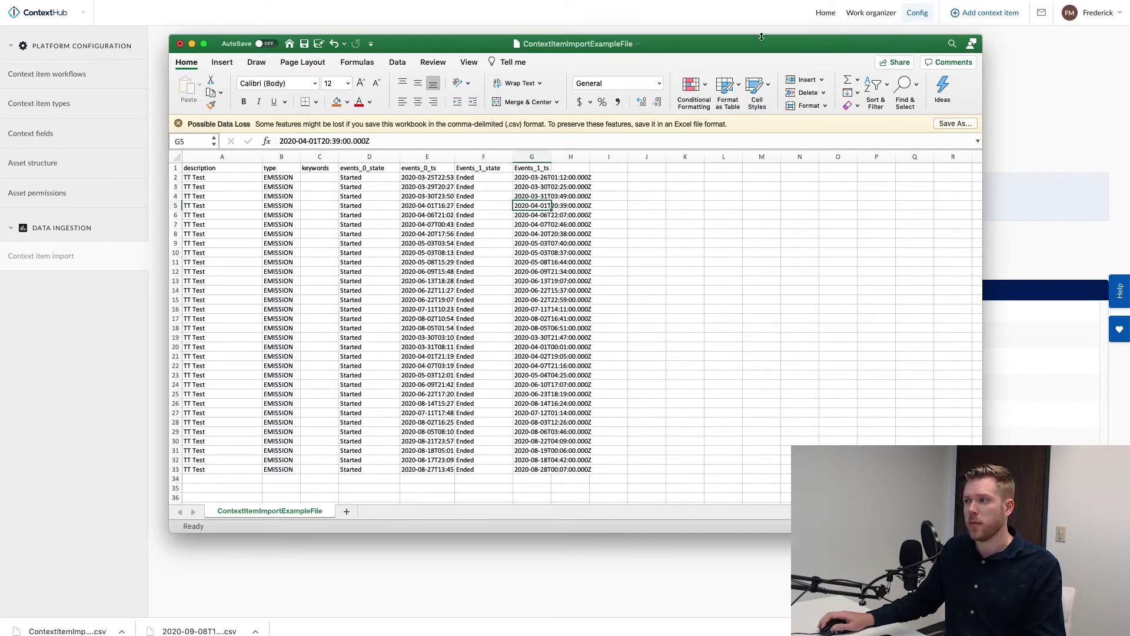
left_click(192, 44)
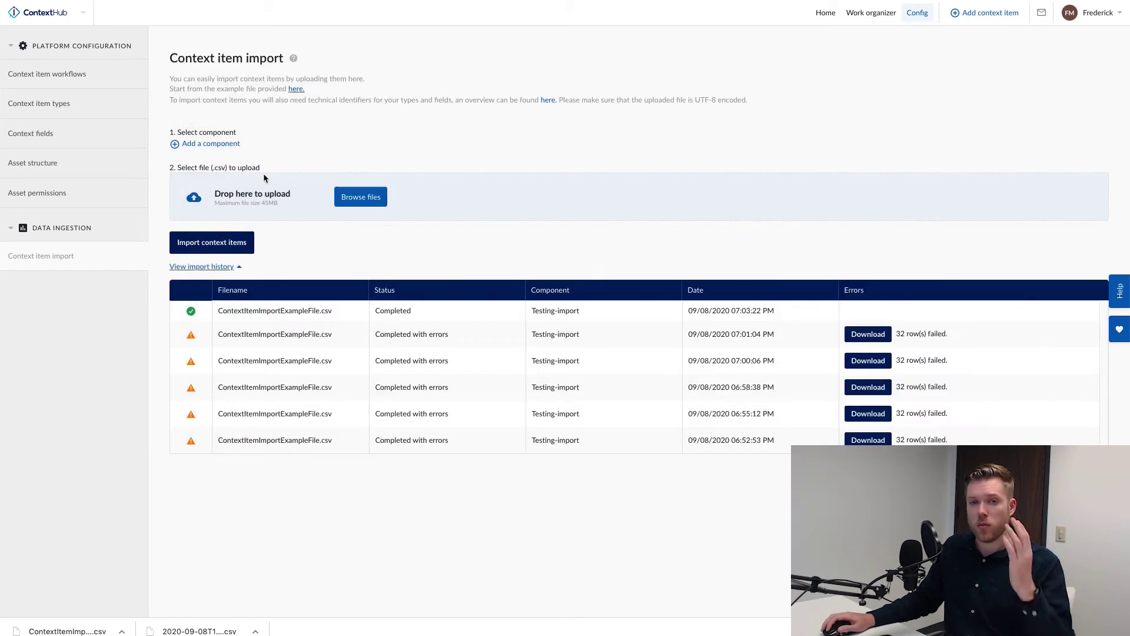
Step: Search the tags for "TT-" and add TT-Import-Placeholder as the component for the context item import
left_click(213, 143)
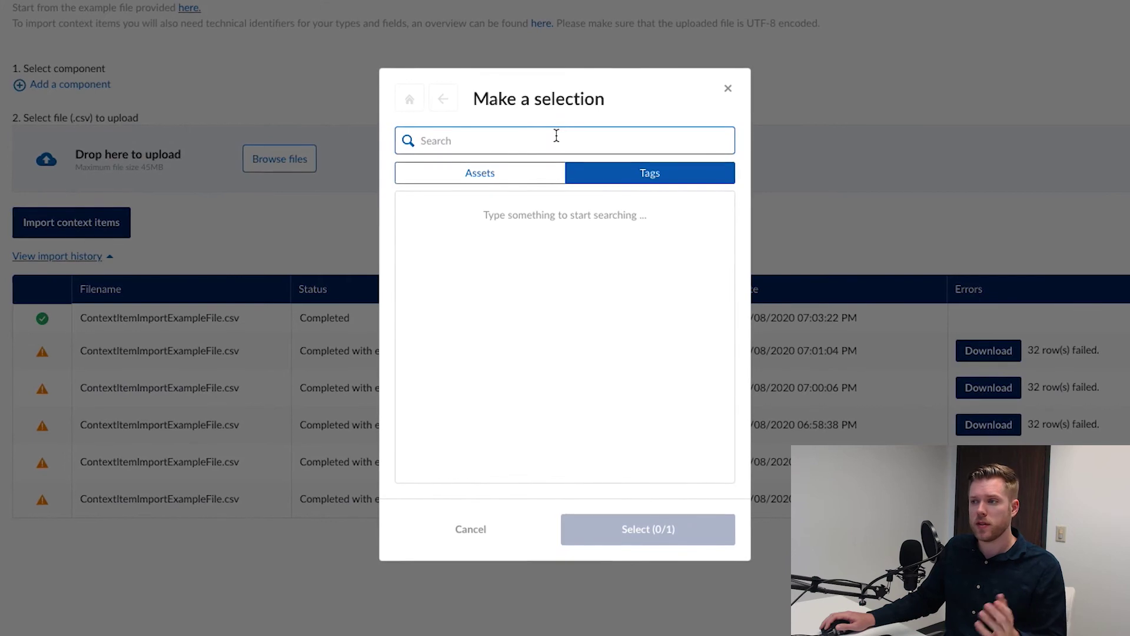
type("TT-")
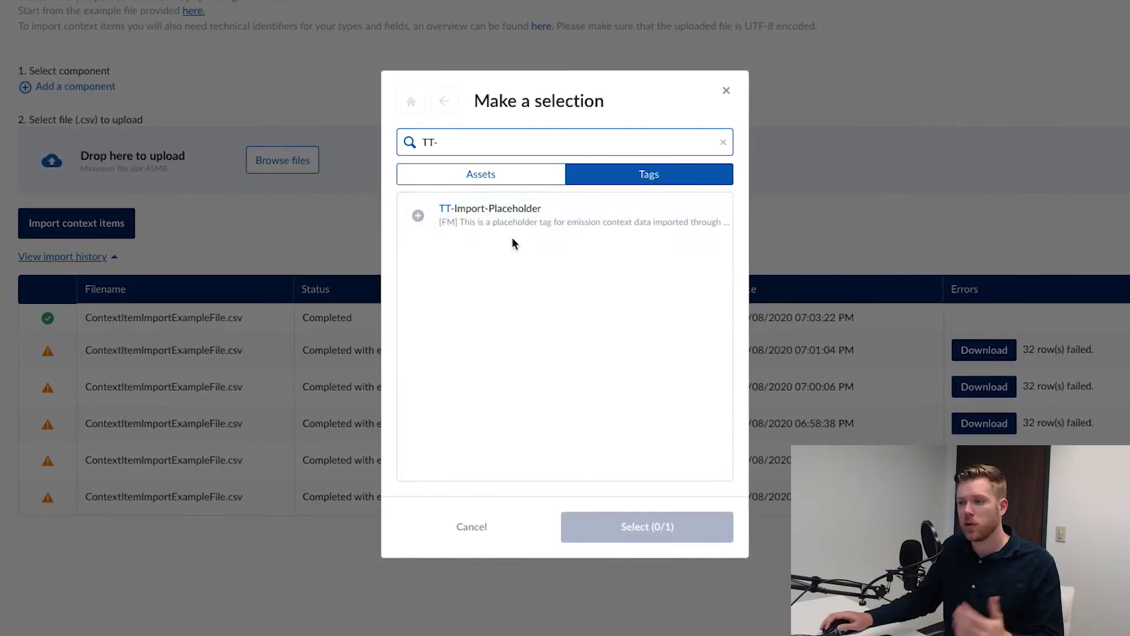
left_click(418, 216)
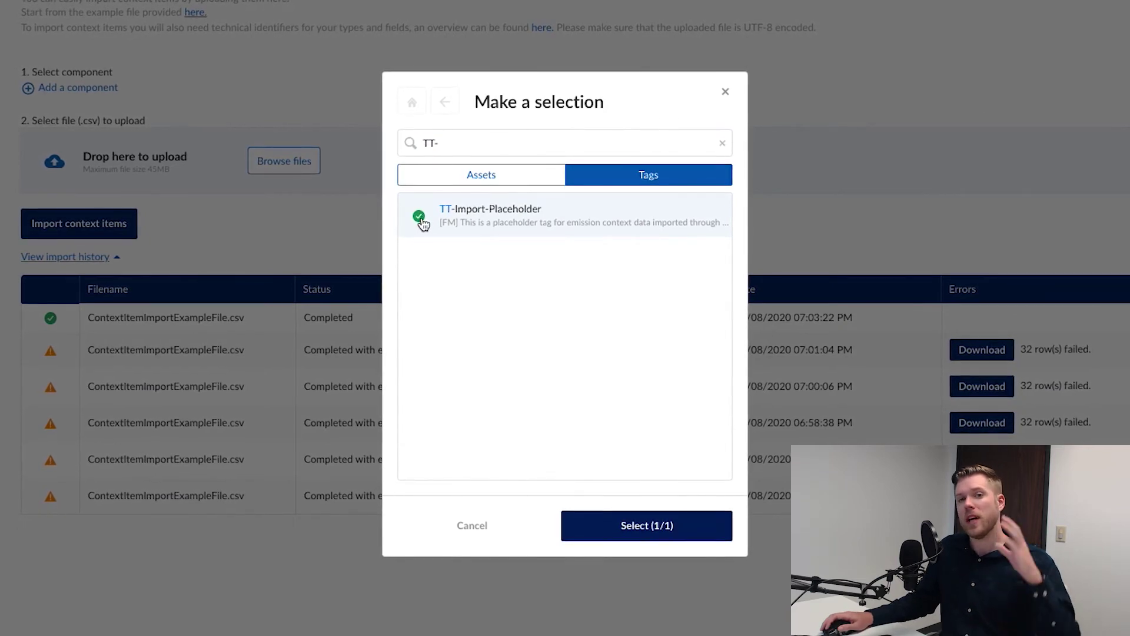
left_click(642, 525)
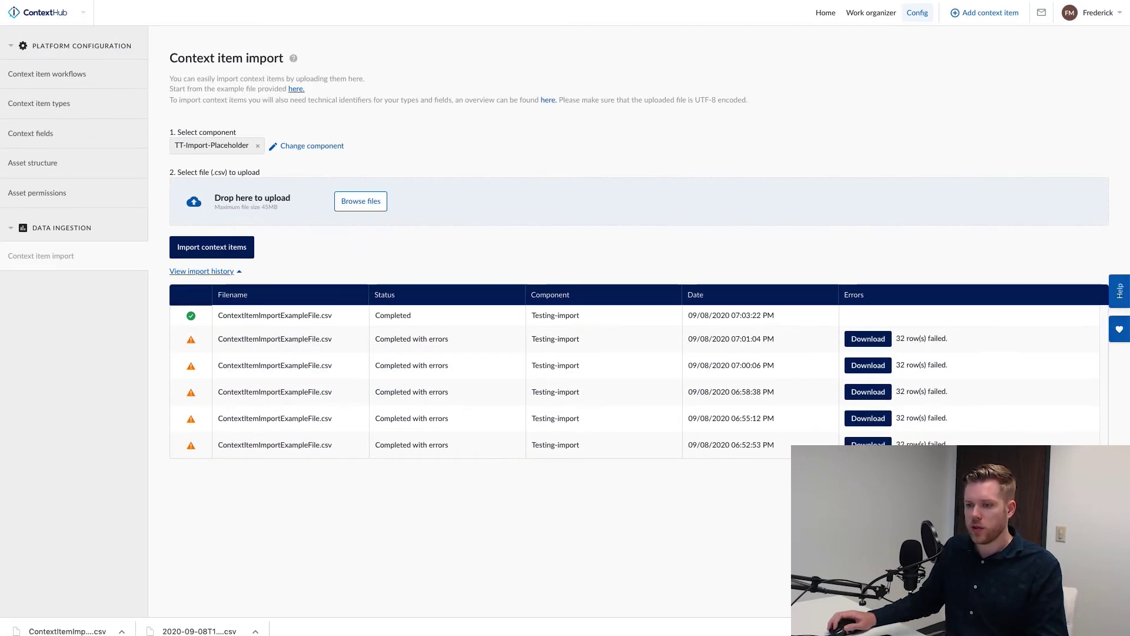
Step: Add the downloaded ContextItemImportExampleFile.csv as the upload file and import its context items
mouse_move(216, 625)
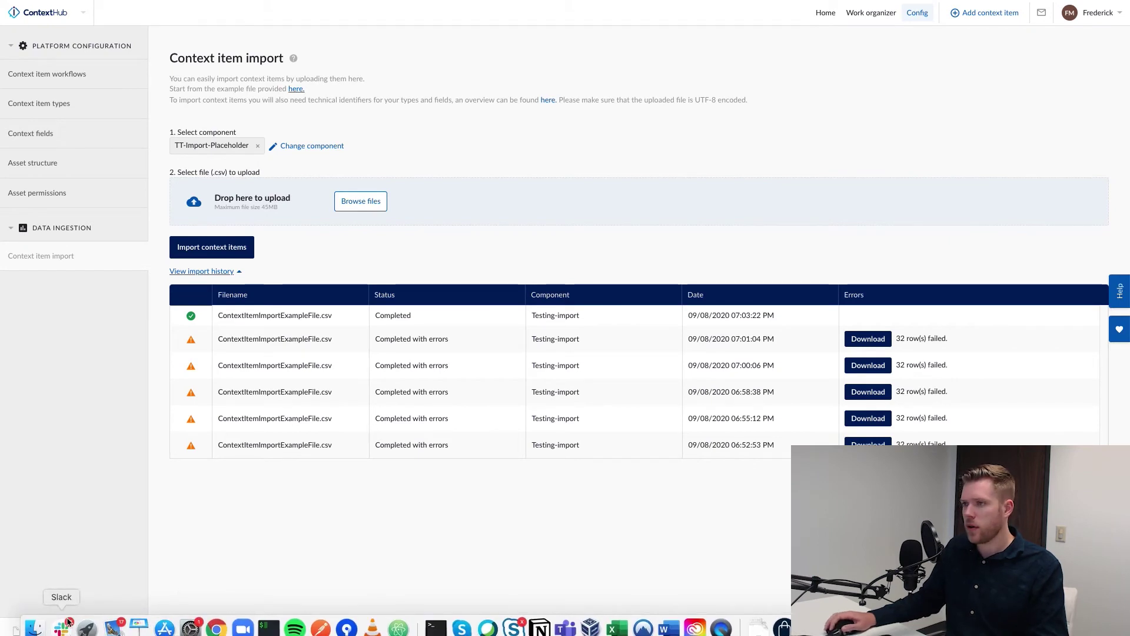
left_click_drag(68, 630, 243, 219)
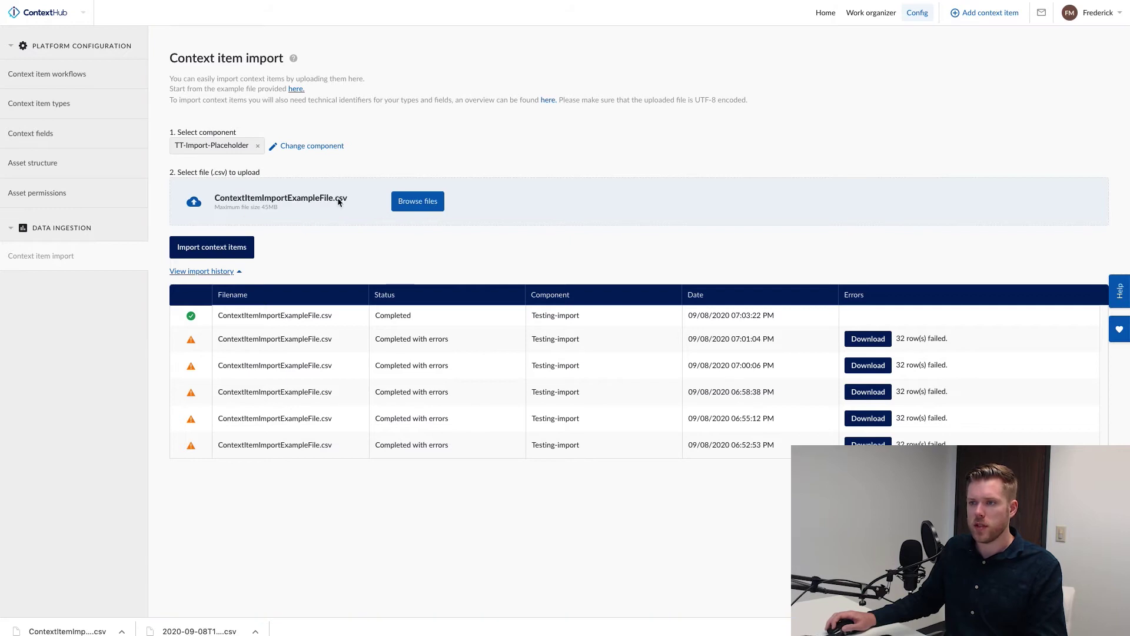
left_click(223, 249)
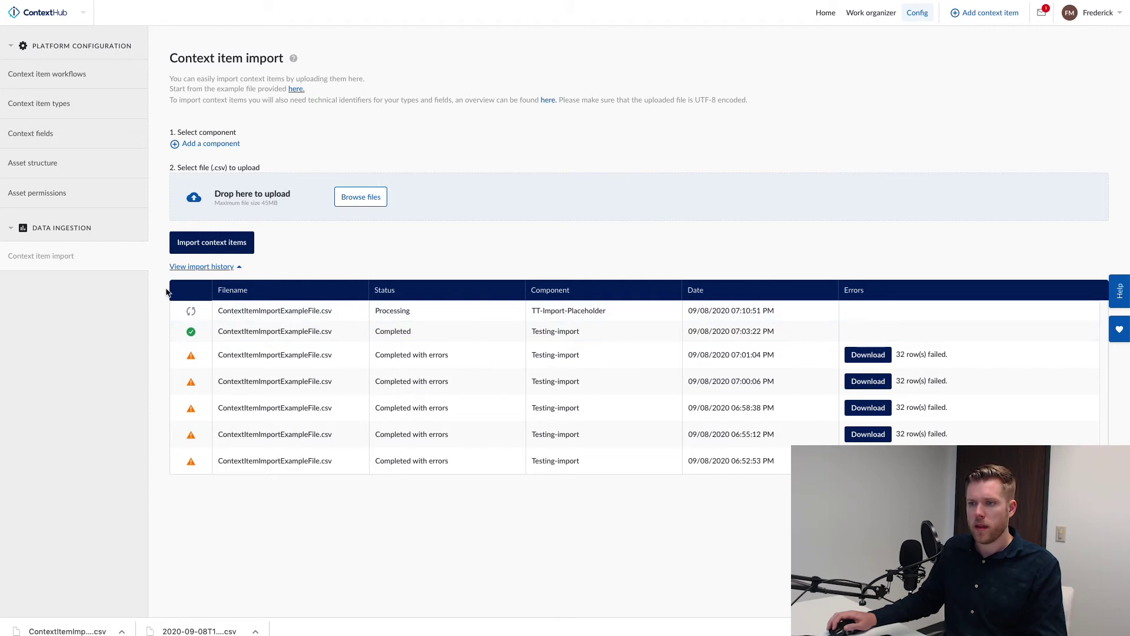
Step: Refresh the Context item import page and check the newest import's status in the history
left_click(64, 194)
left_click(66, 258)
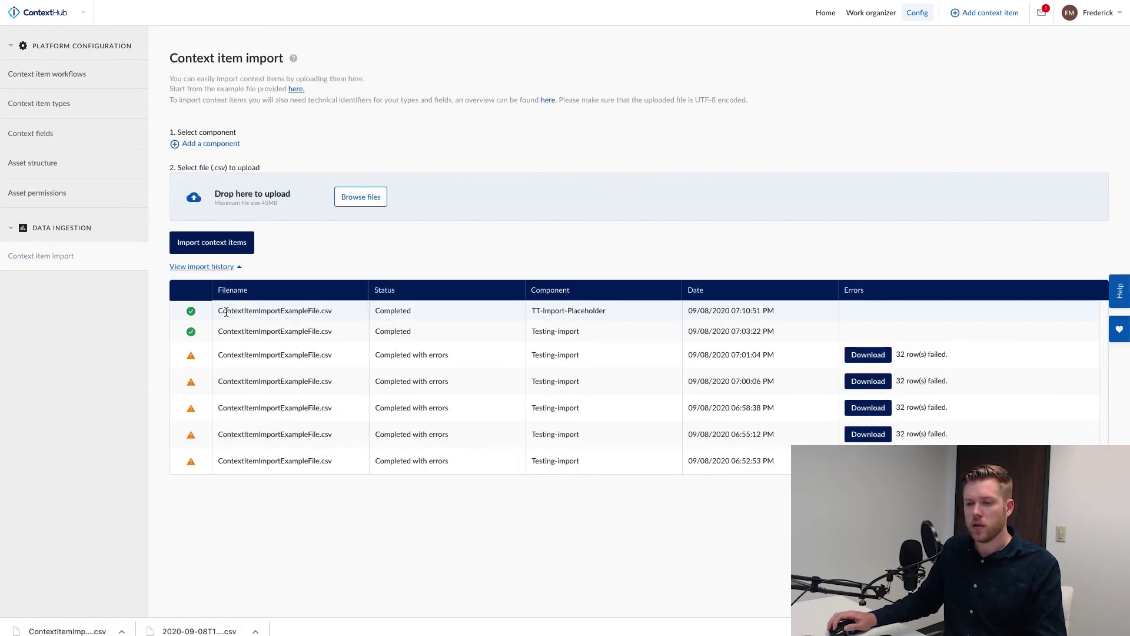
double_click(406, 310)
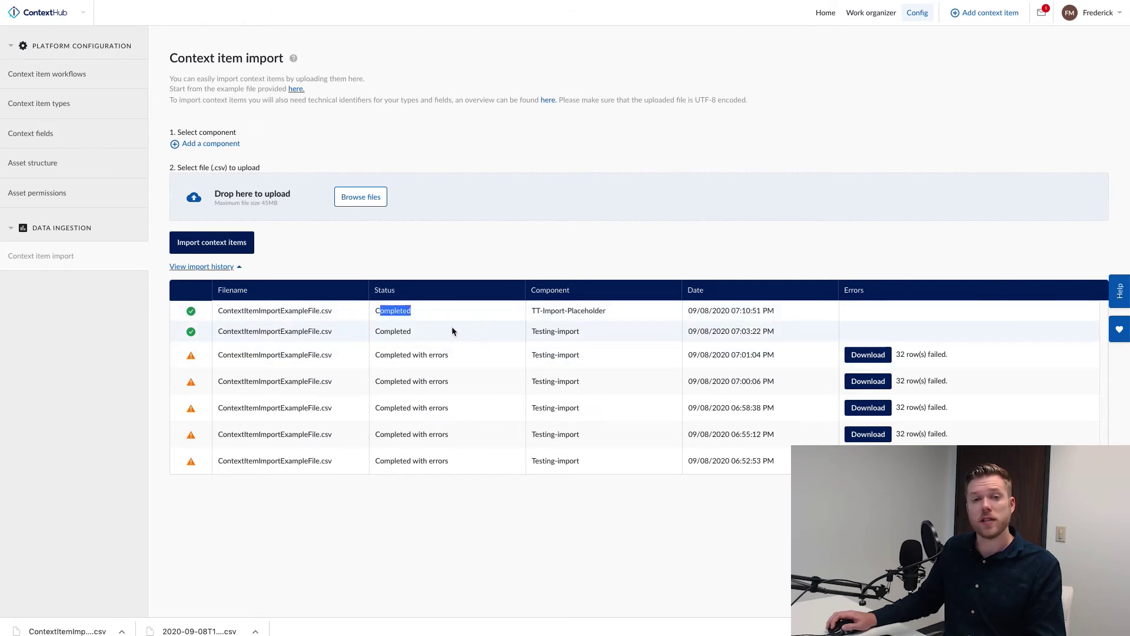
left_click(451, 321)
Step: Switch to TrendHub, reload the chart and display its tags stacked in separate lanes
key("ctrl+Tab")
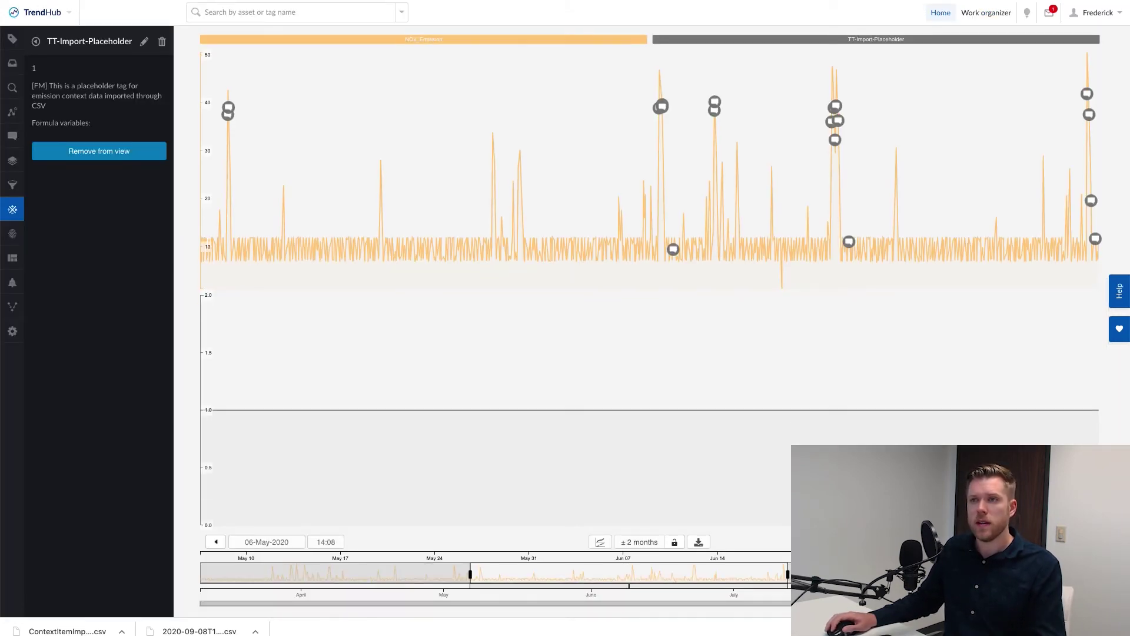
key("F5")
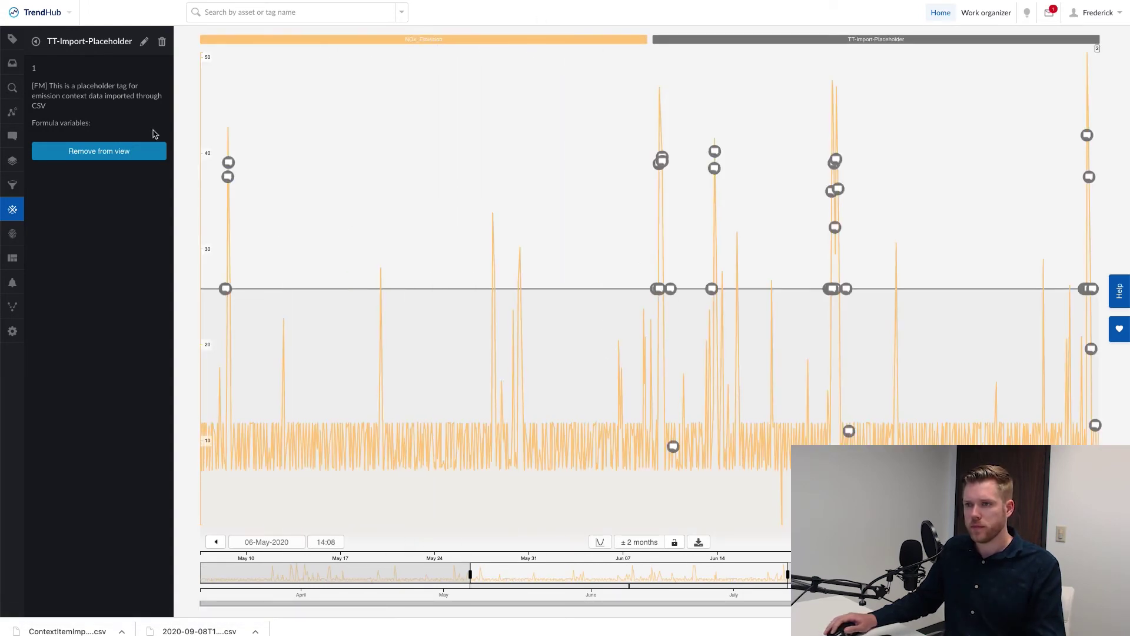
left_click(601, 541)
left_click(612, 509)
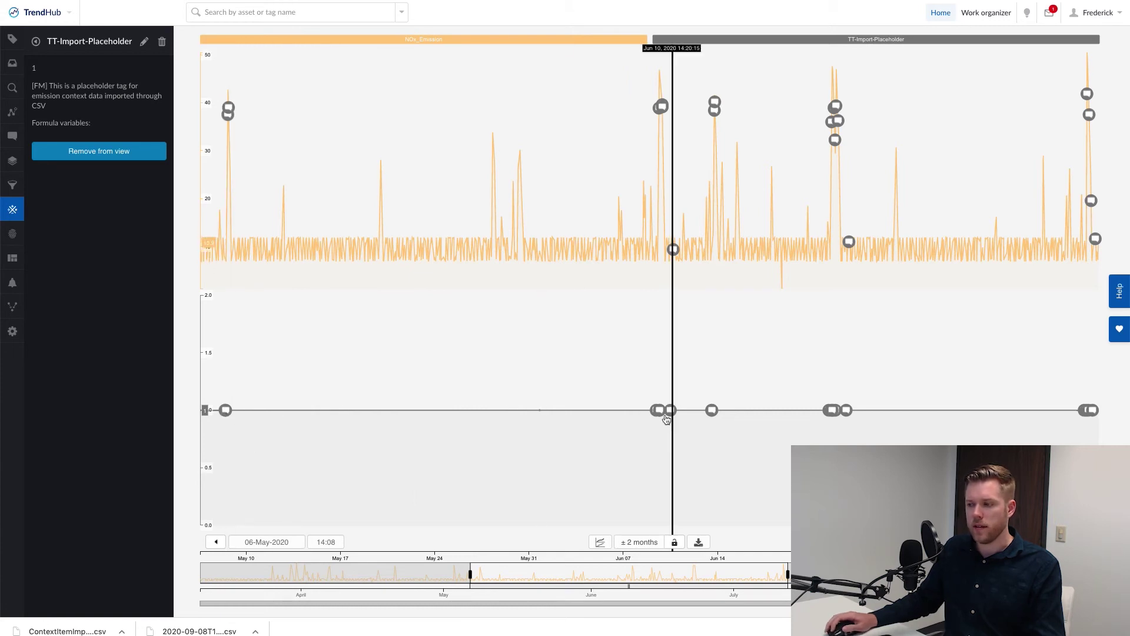
Step: Open the mid-June emission event on the TT-Import-Placeholder line, examine its component and description, and close the details
left_click(713, 412)
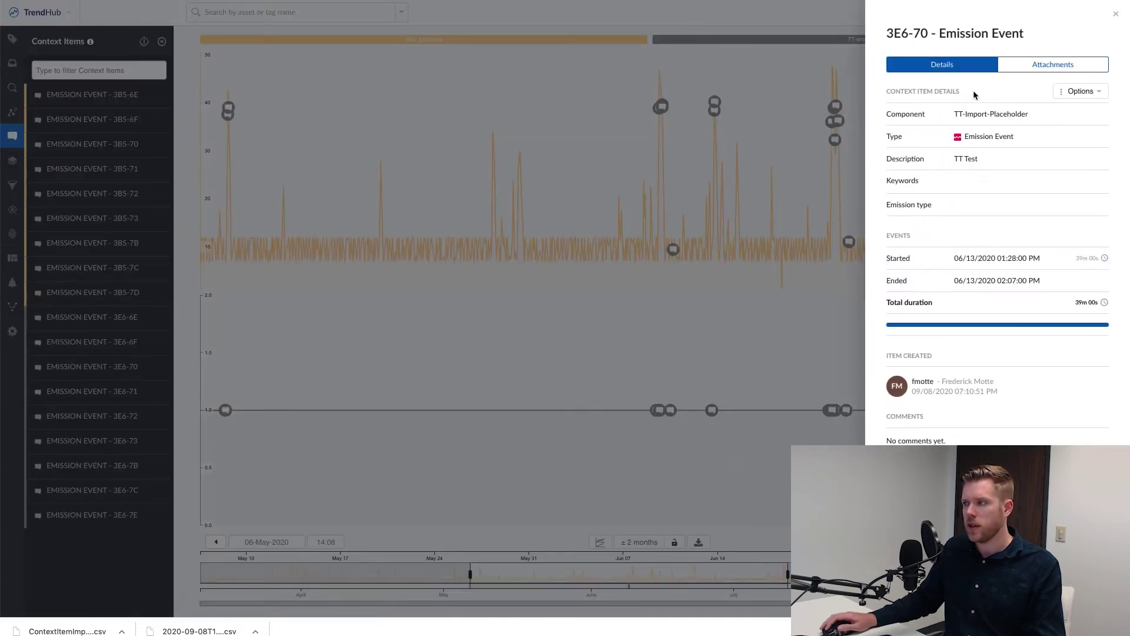
triple_click(965, 114)
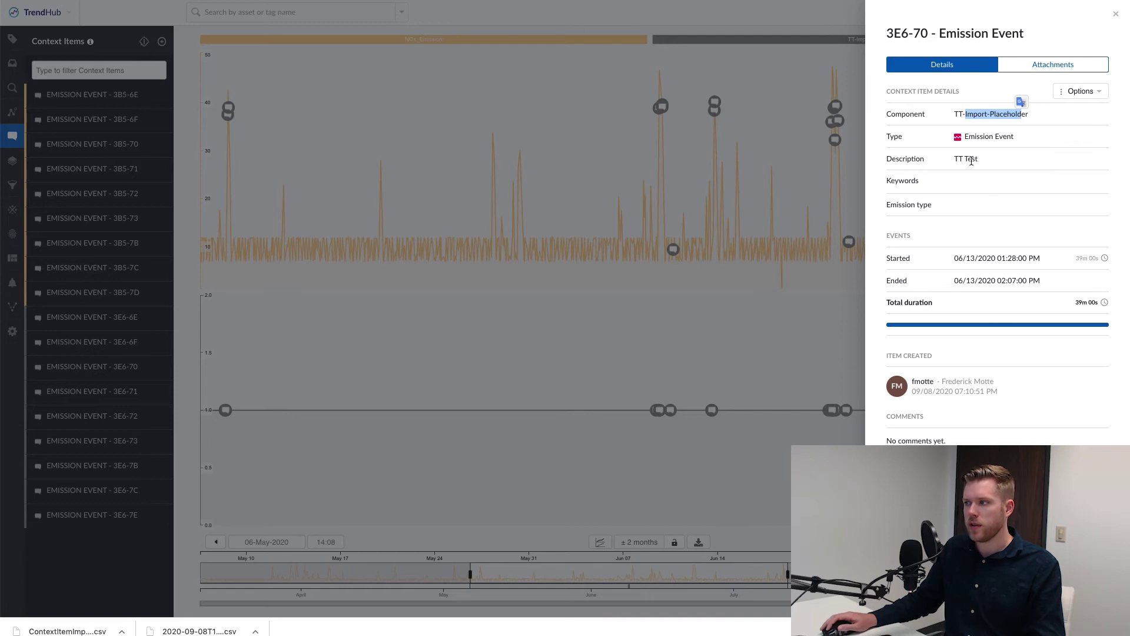
left_click_drag(955, 159, 987, 166)
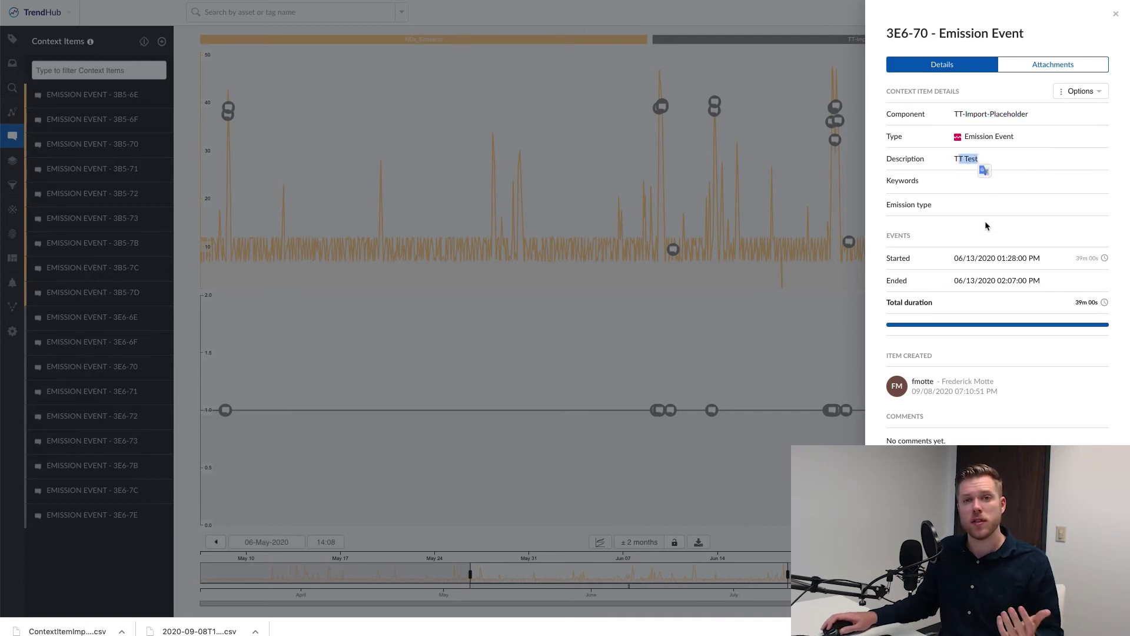
left_click(668, 362)
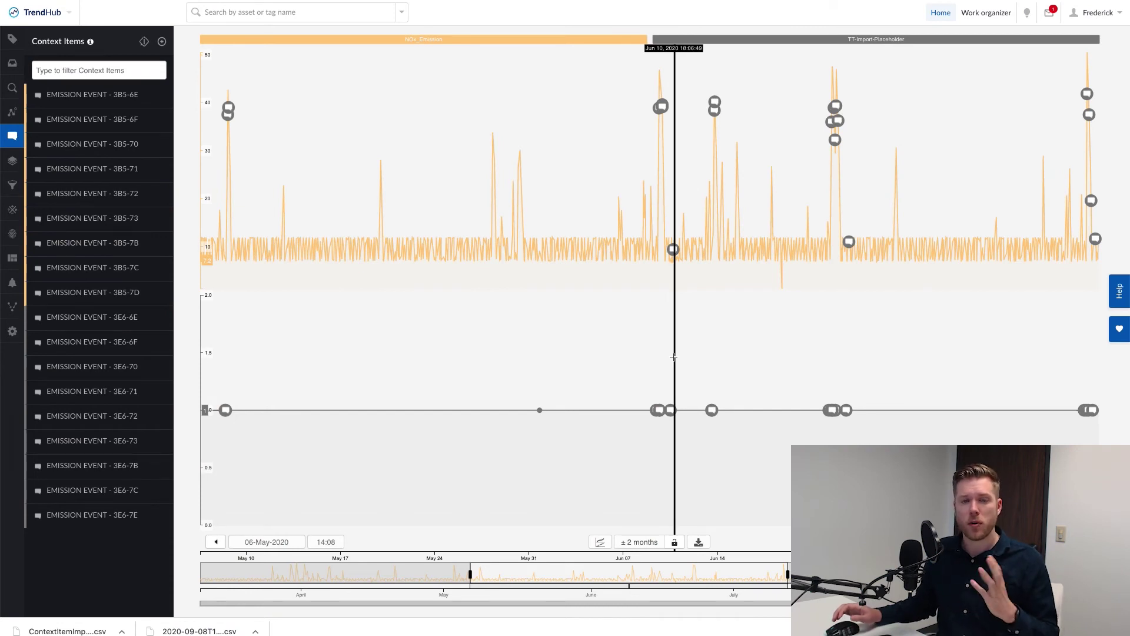